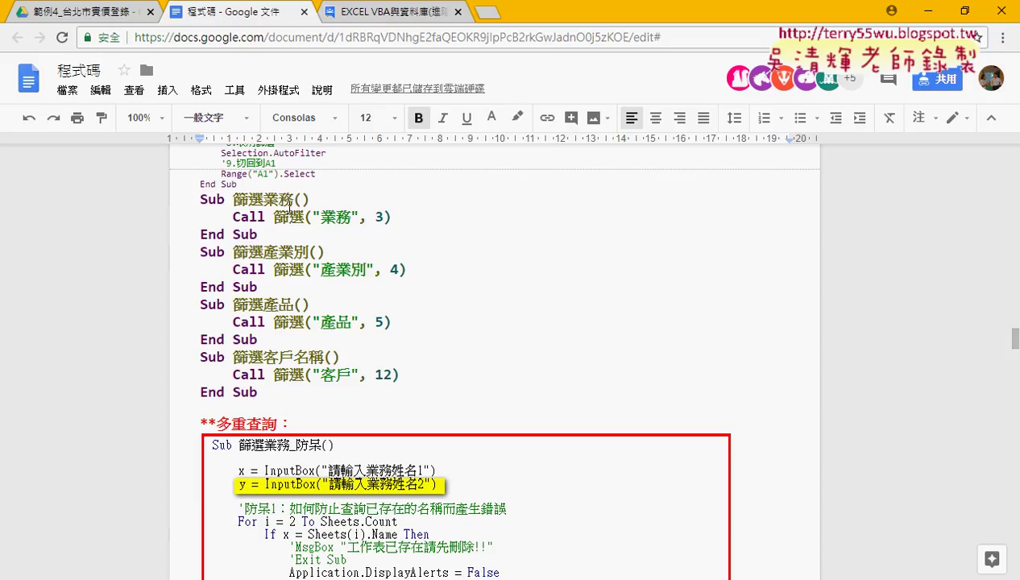
# Highlight 產業別, 產品 and 客戶名稱 in the wrapper sub names of the 程式碼 doc
pyautogui.click(288, 201)
pyautogui.moveTo(311, 253); pyautogui.dragTo(262, 252)
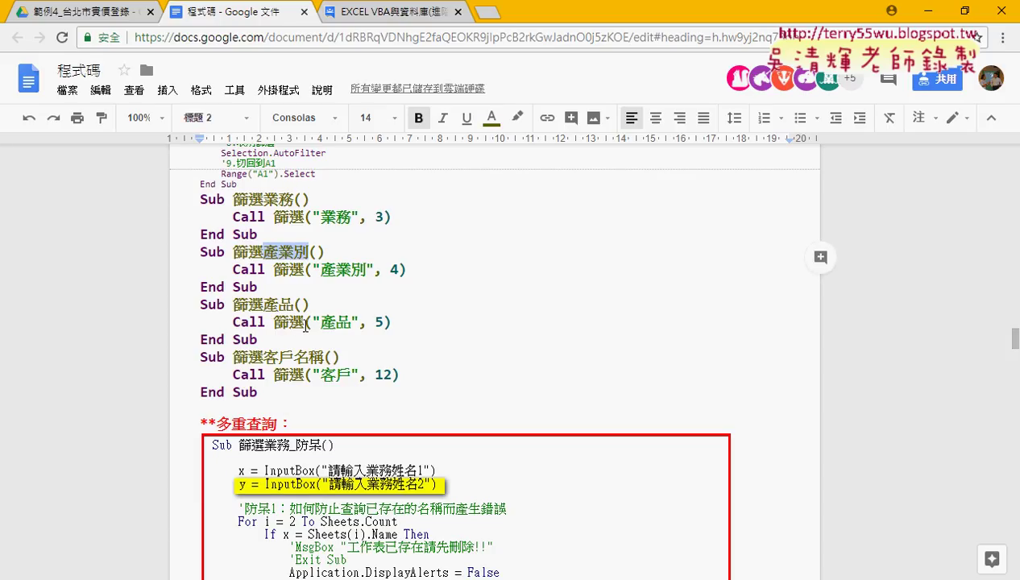
pyautogui.moveTo(295, 306); pyautogui.dragTo(263, 306)
pyautogui.moveTo(323, 357); pyautogui.dragTo(263, 357)
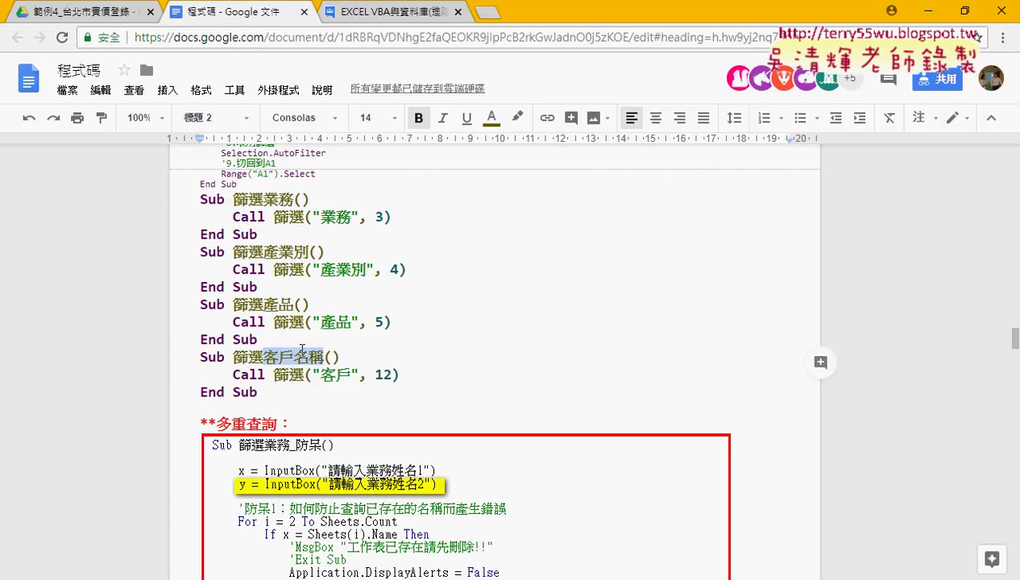
# Scroll through the reference code and mark the 欄數 parameter in the AutoFilter line
pyautogui.scroll(2, 302, 349)
pyautogui.scroll(1, 302, 349)
pyautogui.scroll(2, 302, 349)
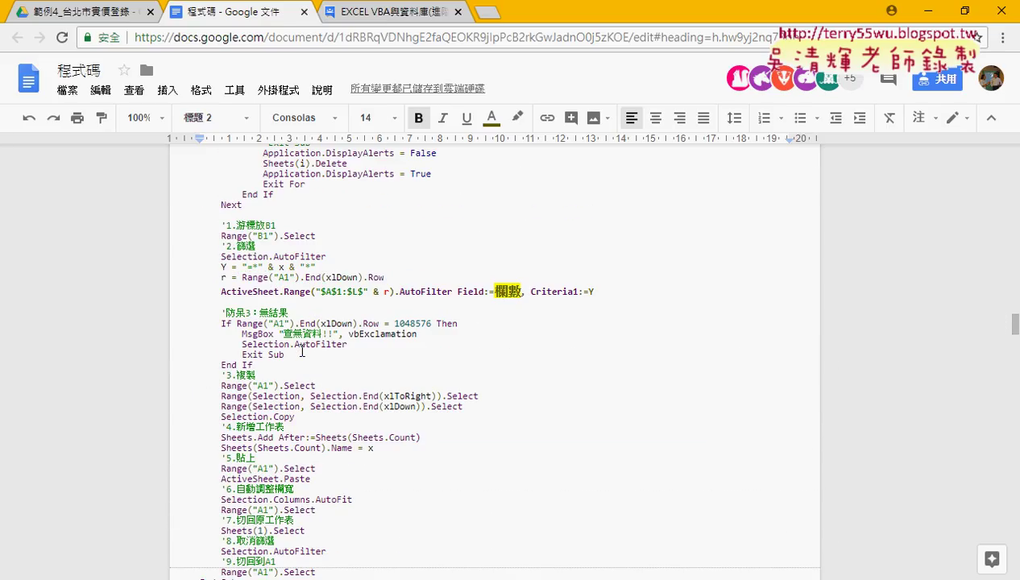
pyautogui.scroll(1, 302, 353)
pyautogui.scroll(1, 302, 353)
pyautogui.scroll(1, 307, 346)
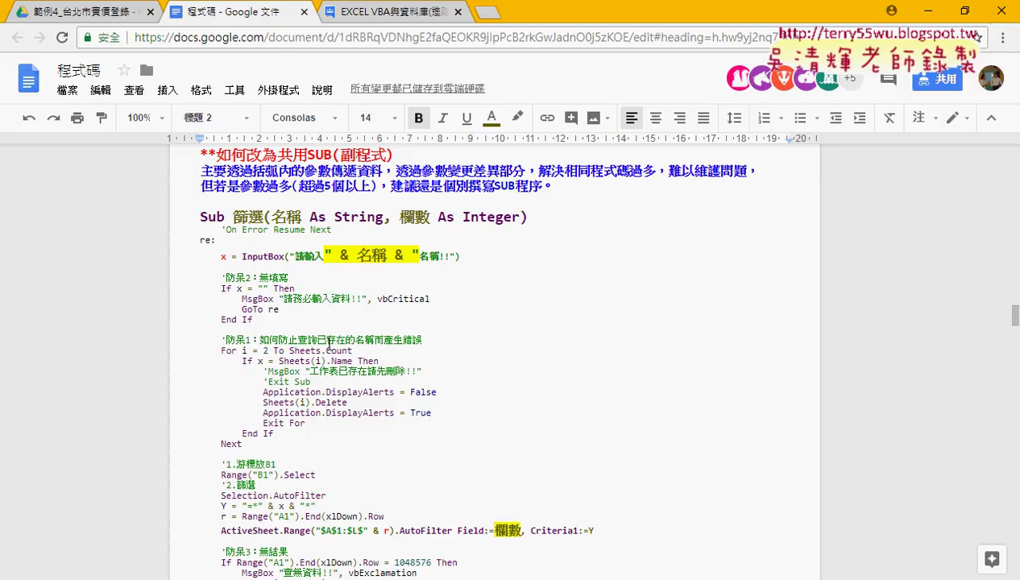
pyautogui.scroll(-2, 329, 345)
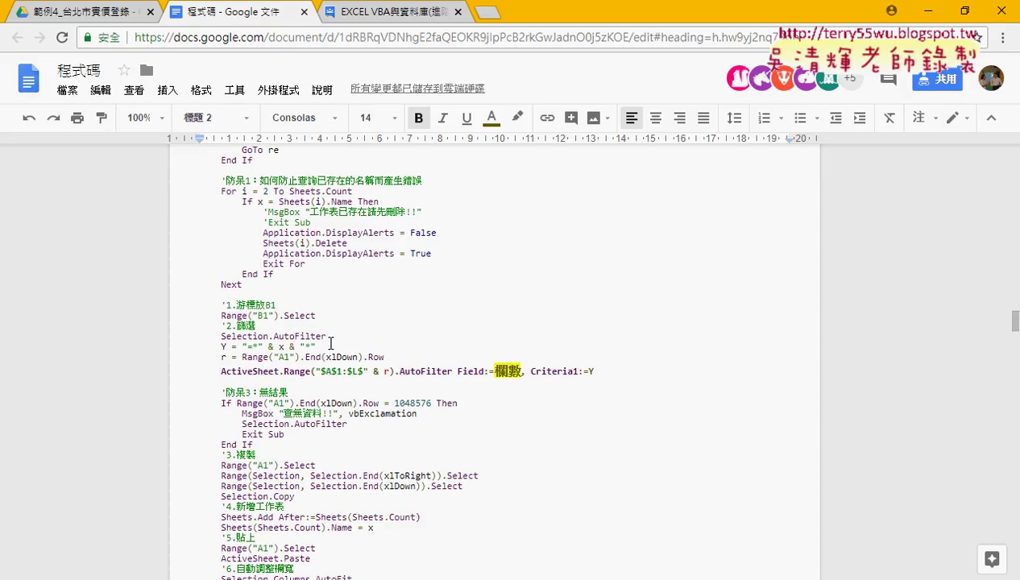
pyautogui.moveTo(521, 371); pyautogui.dragTo(489, 369)
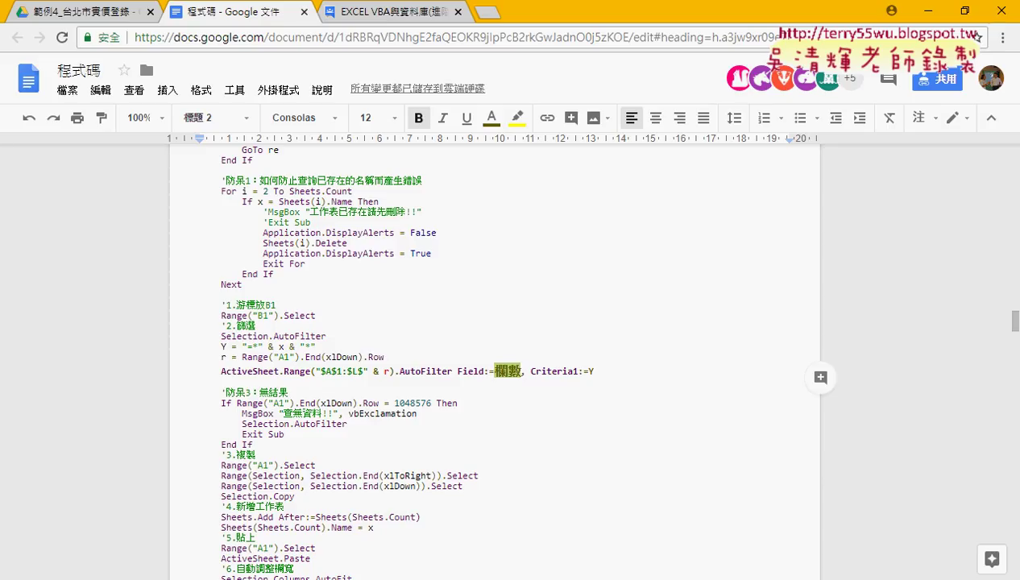
# Rename Sub 篩選業務 to 篩選 and delete its On Error GoTo err line
pyautogui.click(415, 468)
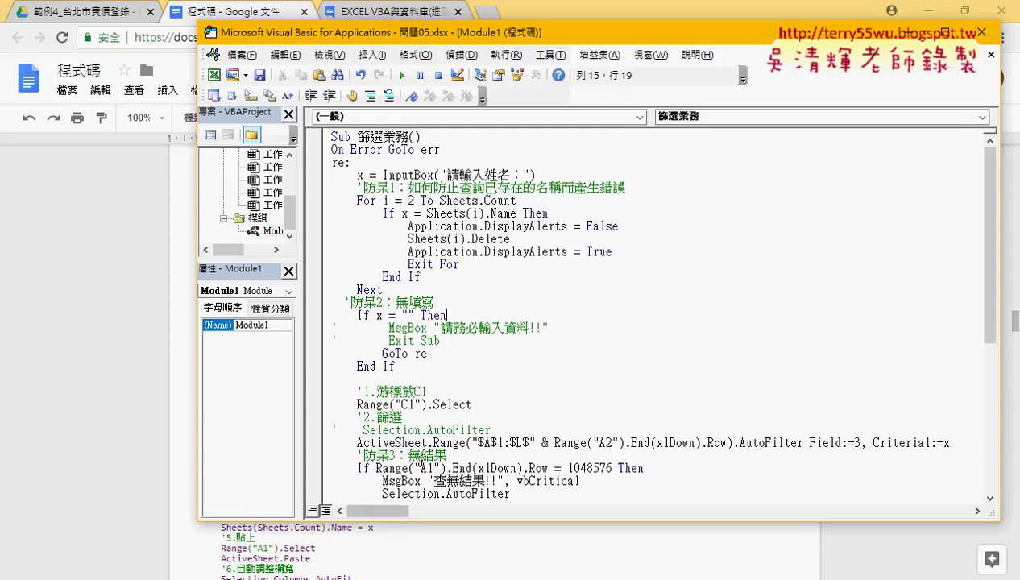
pyautogui.moveTo(384, 137); pyautogui.dragTo(411, 138)
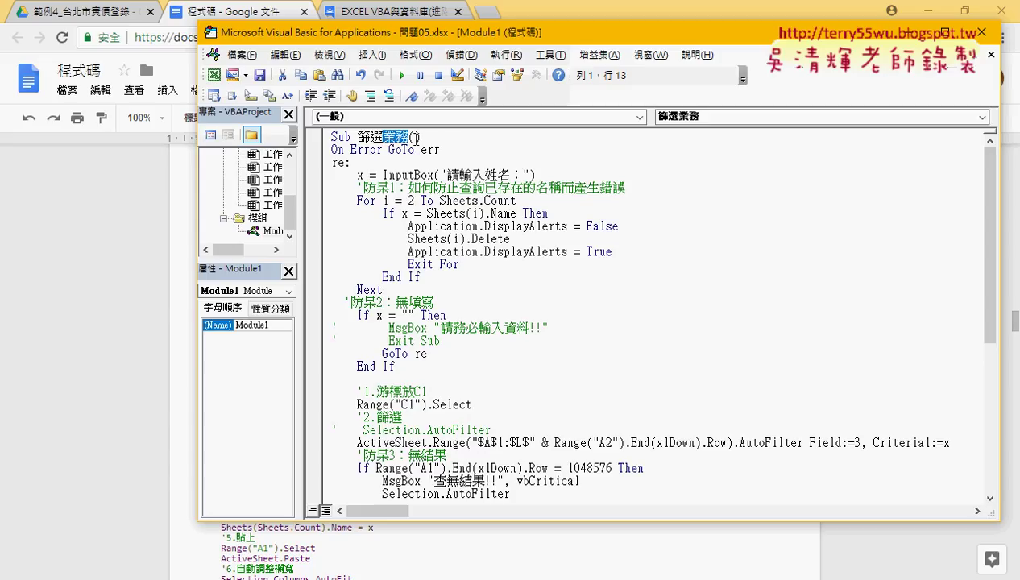
pyautogui.press('BackSpace')
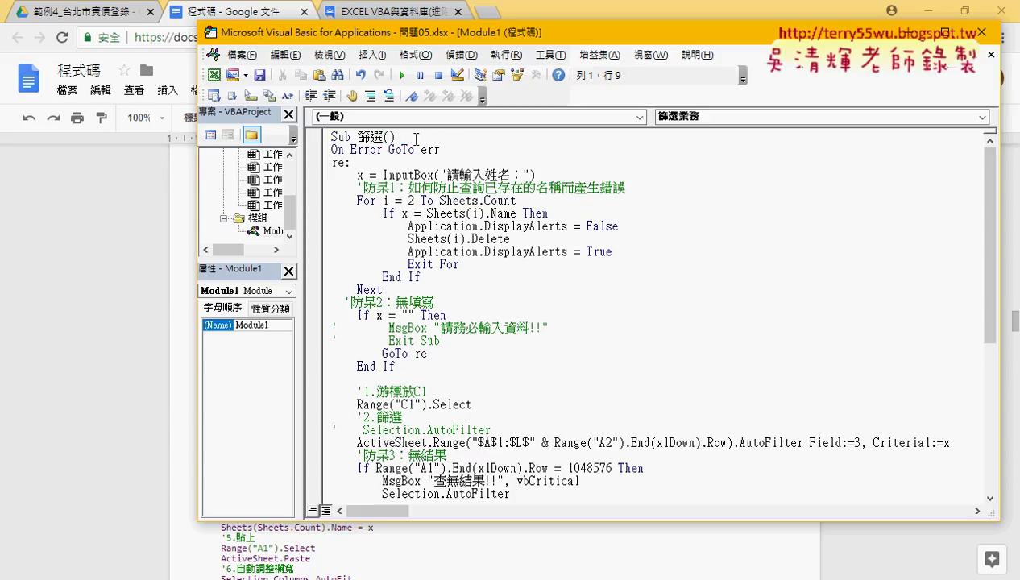
pyautogui.click(309, 150)
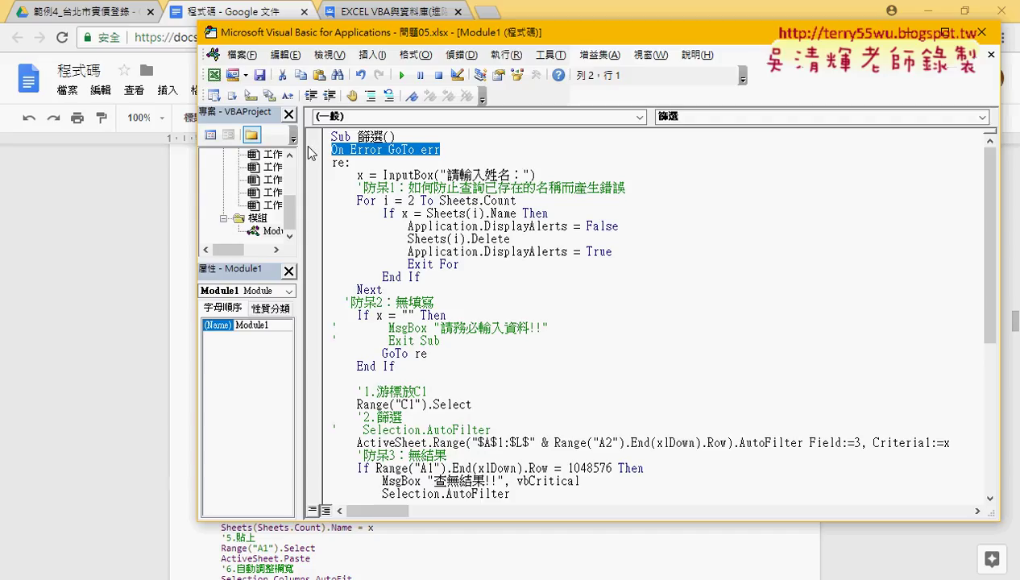
pyautogui.press('Delete')
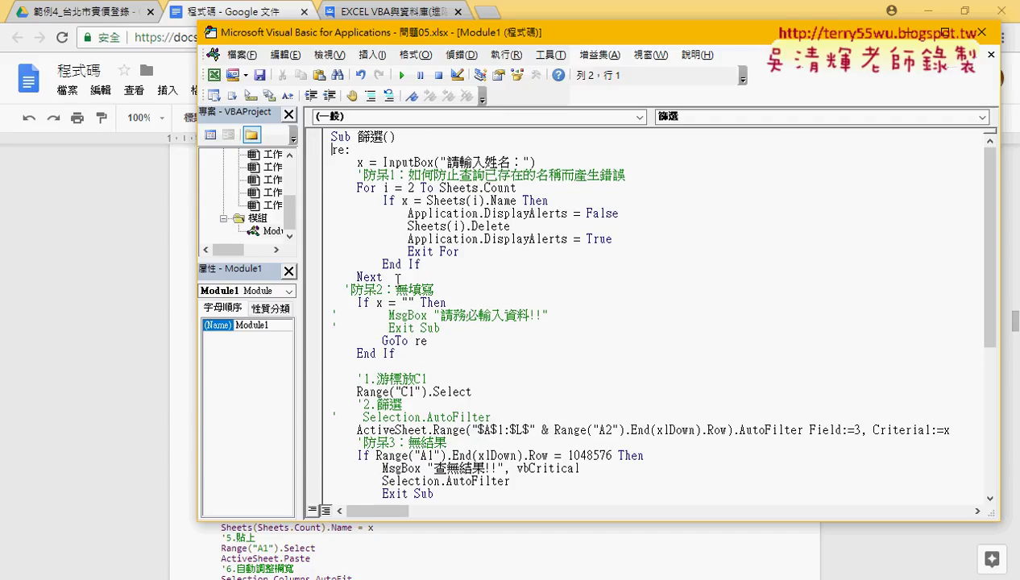
# Mark 姓名 in the InputBox prompt and move the editor window down
pyautogui.scroll(-3, 419, 319)
pyautogui.scroll(-4, 418, 320)
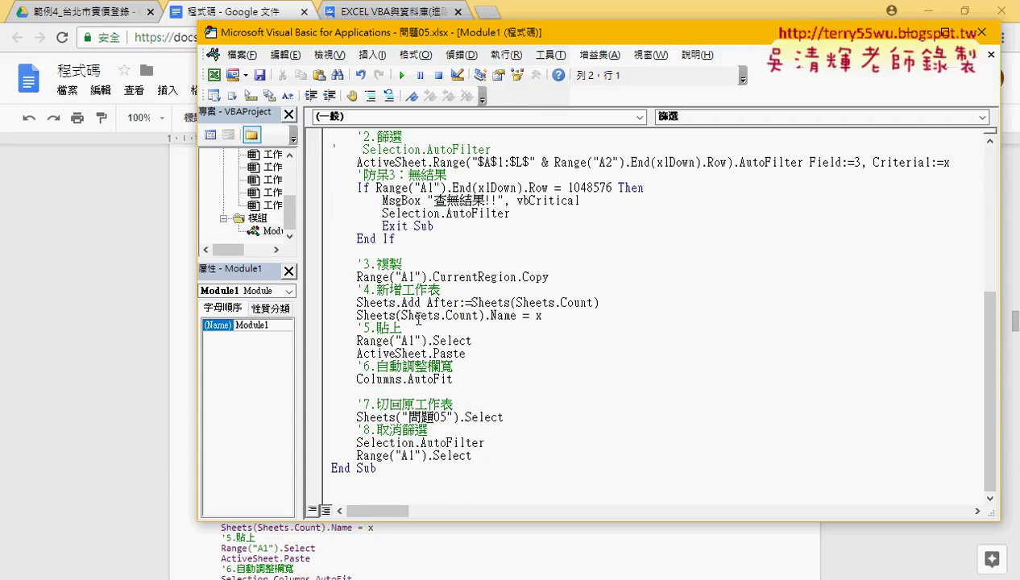
pyautogui.scroll(3, 418, 320)
pyautogui.scroll(4, 419, 318)
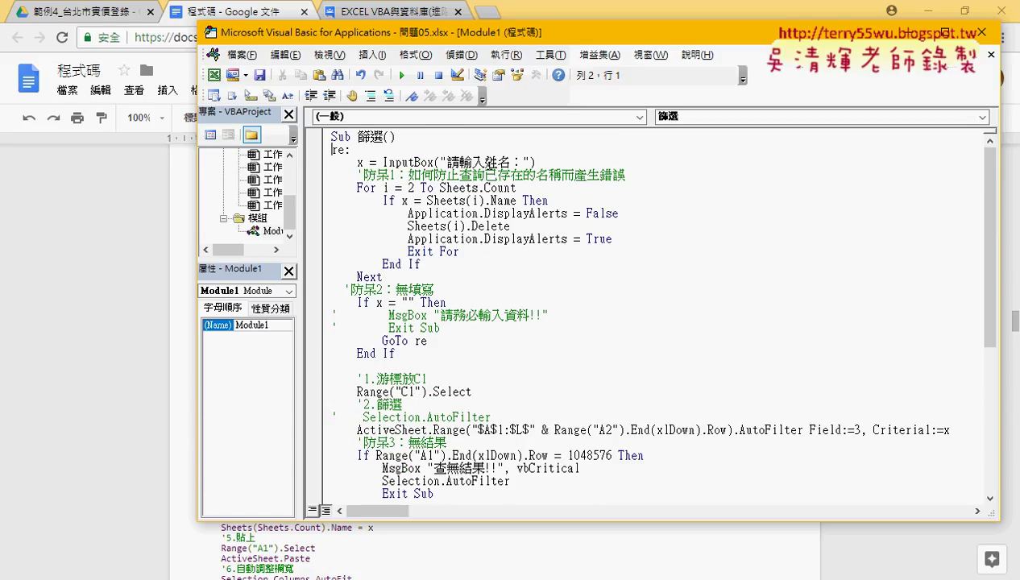
pyautogui.moveTo(484, 161); pyautogui.dragTo(514, 162)
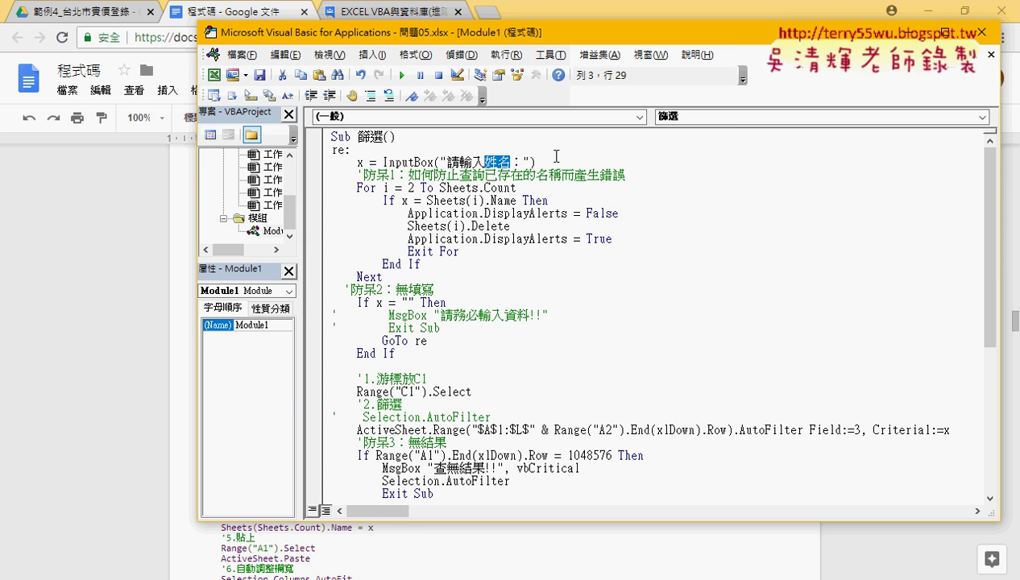
pyautogui.moveTo(540, 37); pyautogui.dragTo(545, 282)
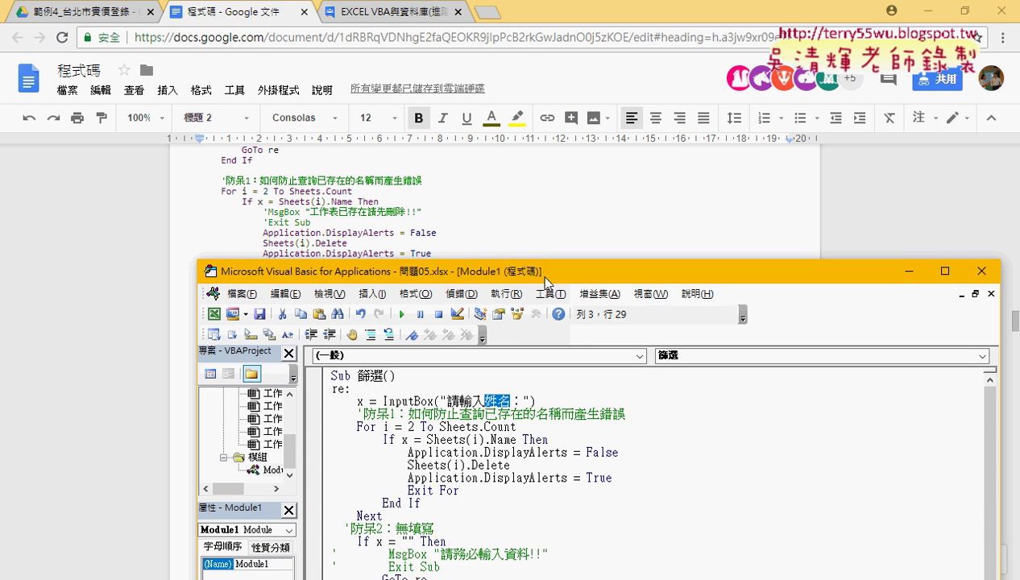
# Look up 名稱 As String in the notes' Sub 篩選 header, then return to the VBA editor
pyautogui.click(545, 213)
pyautogui.scroll(3, 545, 214)
pyautogui.scroll(2, 545, 214)
pyautogui.scroll(-1, 545, 213)
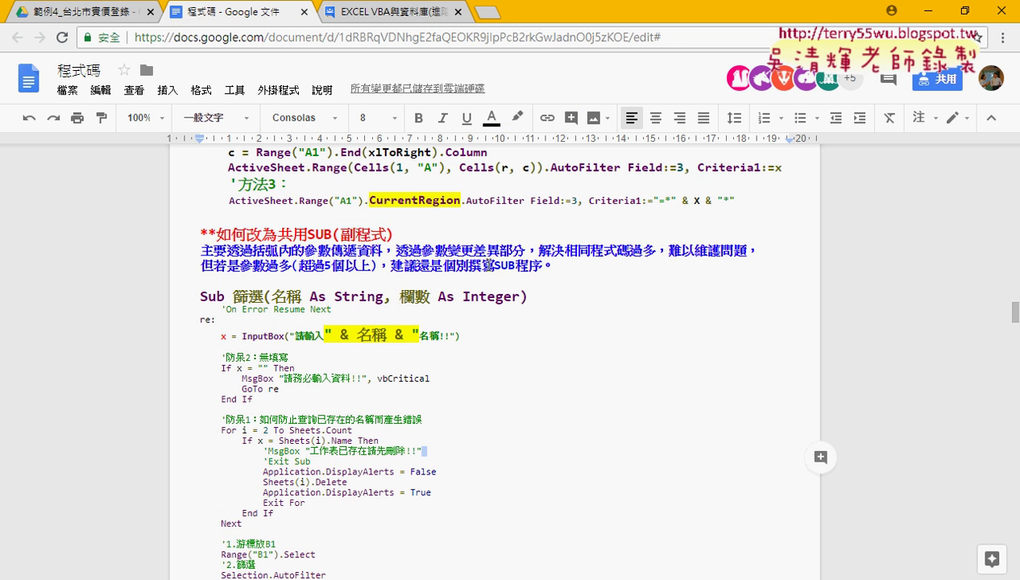
pyautogui.moveTo(272, 297); pyautogui.dragTo(384, 297)
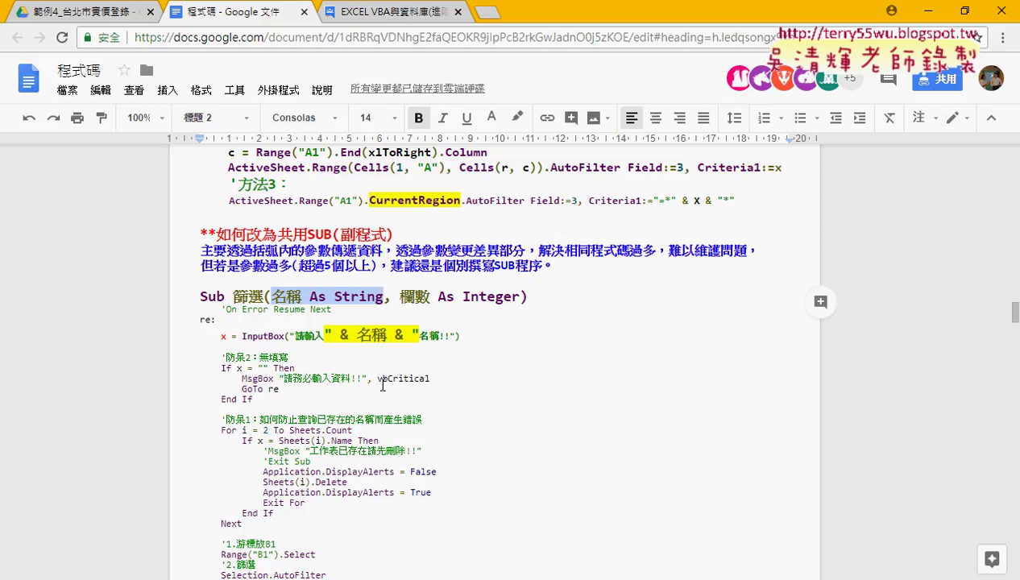
pyautogui.click(331, 576)
pyautogui.click(384, 537)
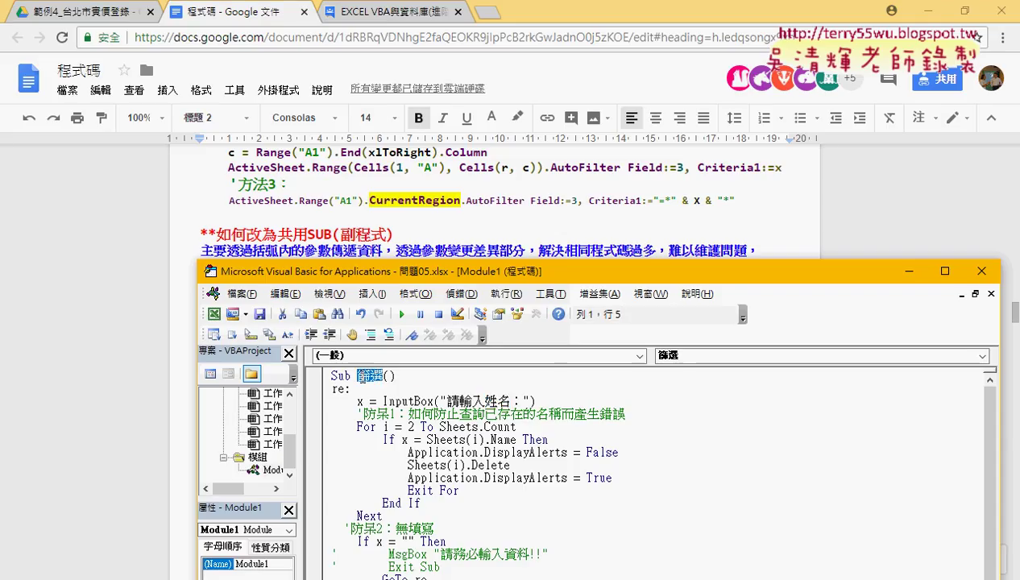
# Enter 名稱,欄數 inside the Sub 篩選 parentheses using the Bopomofo IME
pyautogui.moveTo(358, 375); pyautogui.dragTo(383, 377)
pyautogui.click(390, 378)
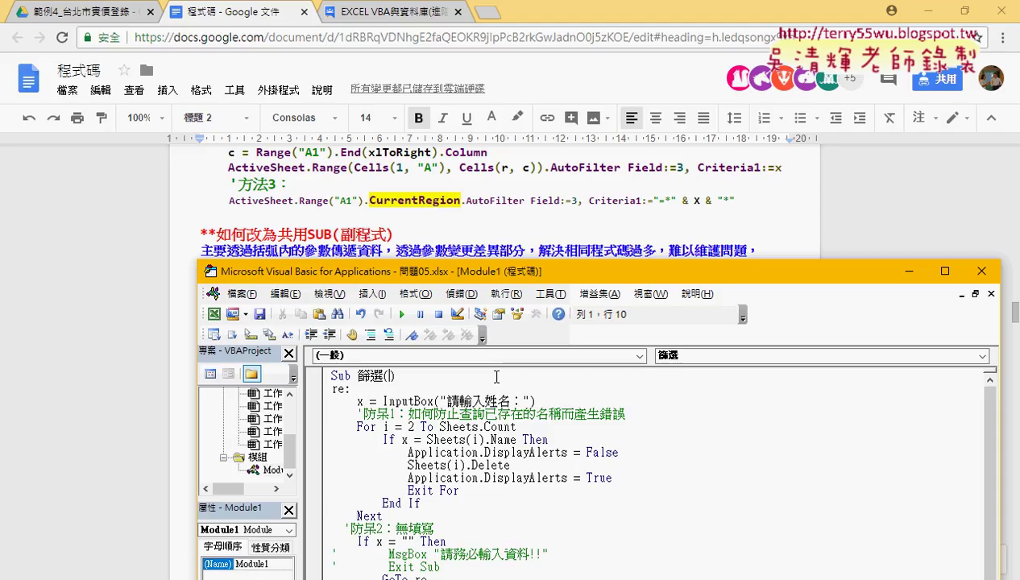
pyautogui.write('ㄇㄧㄥ')
pyautogui.write('6')
pyautogui.write('ㄔㄥ')
pyautogui.press('space')
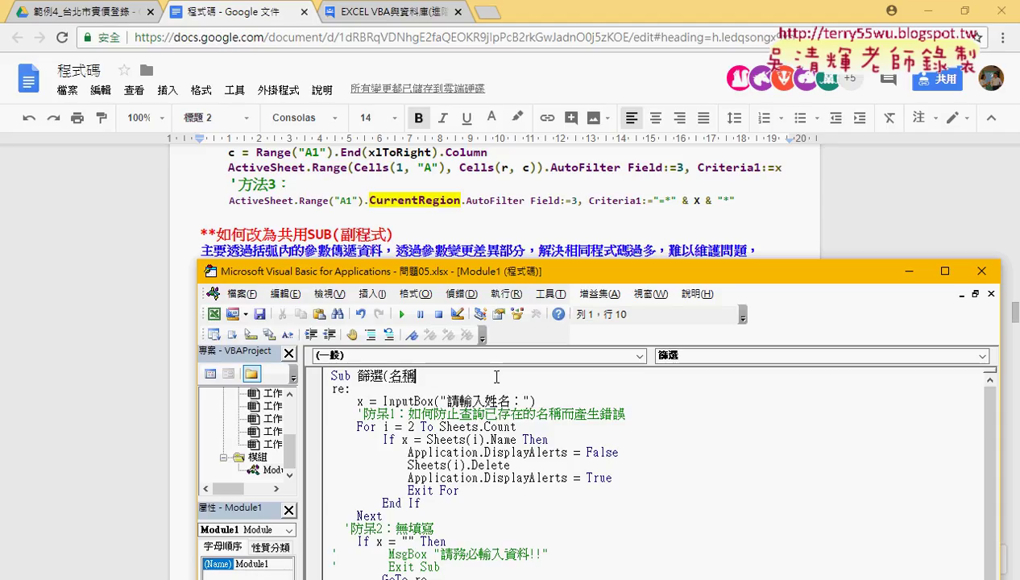
pyautogui.write(')')
pyautogui.write(',')
pyautogui.write('藍')
pyautogui.write('樹')
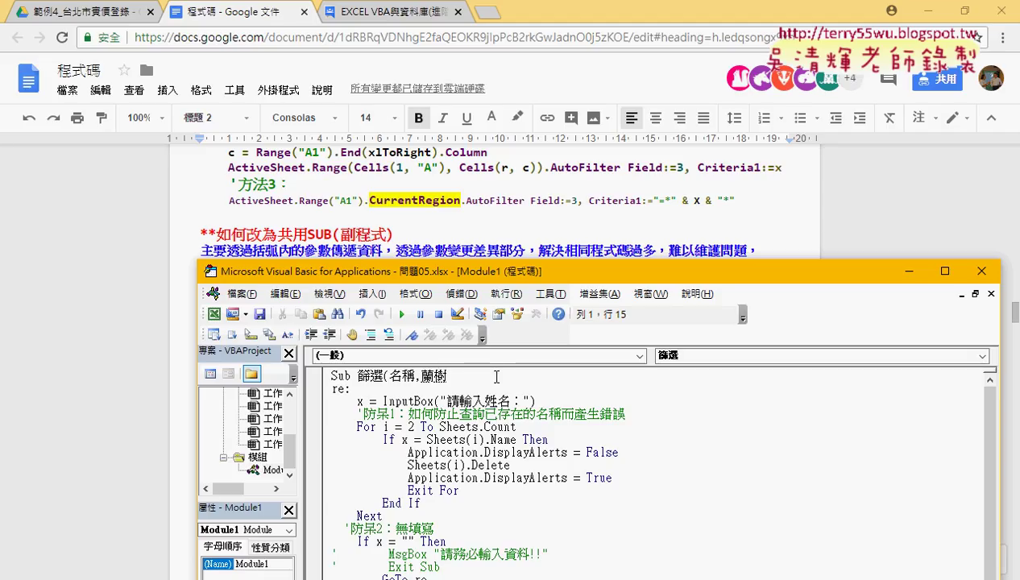
pyautogui.press('Down')
pyautogui.press('Down')
pyautogui.press('Down')
pyautogui.press('Down')
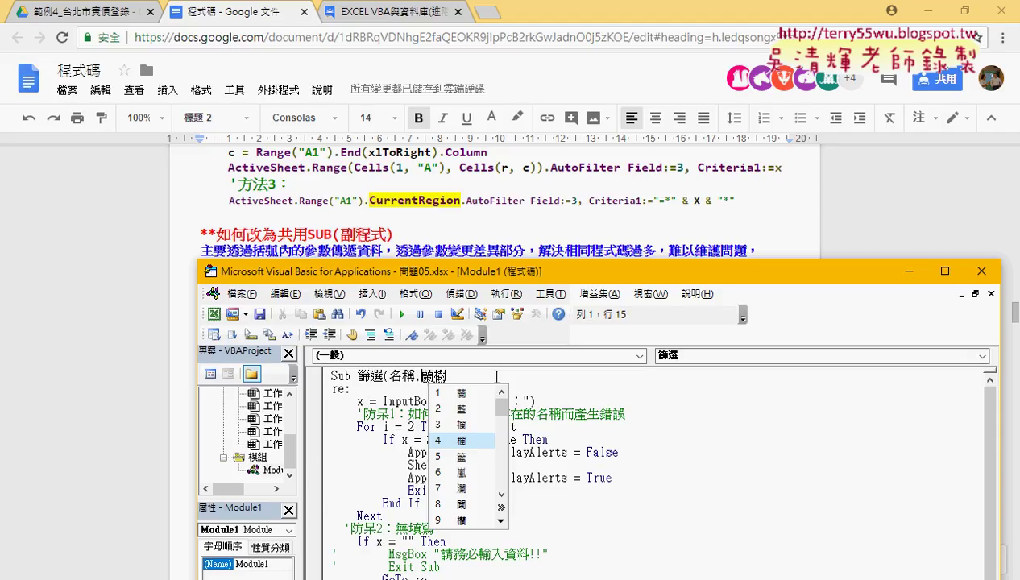
pyautogui.press('Return')
pyautogui.press('Return')
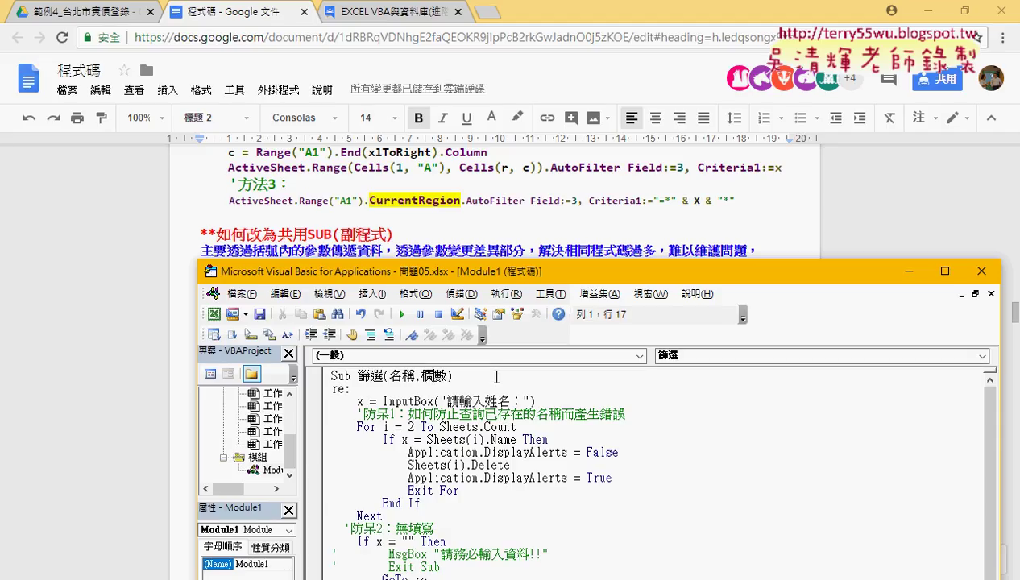
pyautogui.press('Left')
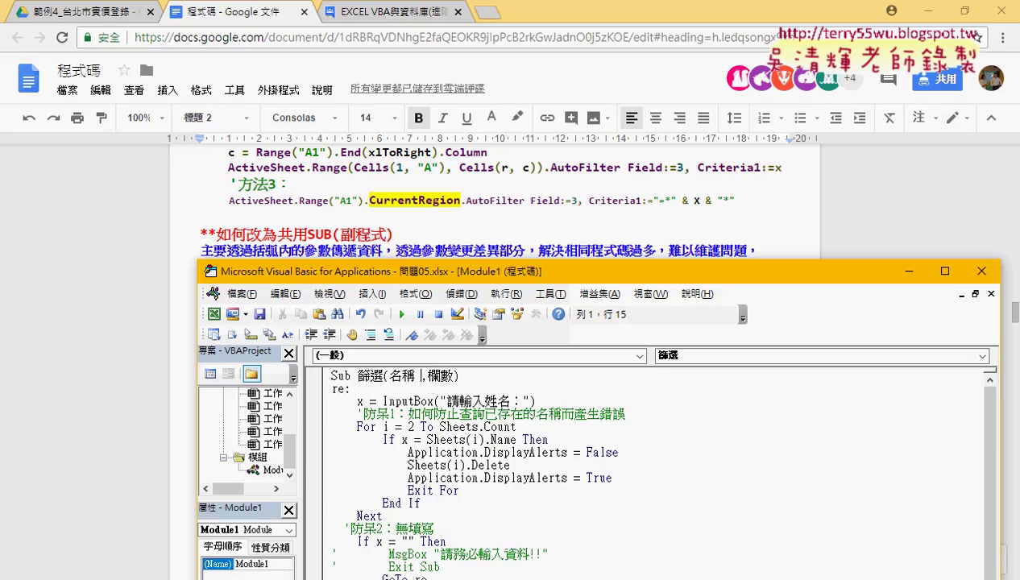
pyautogui.press('Left')
# Declare the first parameter as 名稱 As String in the Sub 篩選 header
pyautogui.press('Right')
pyautogui.press('Right')
pyautogui.press('Left')
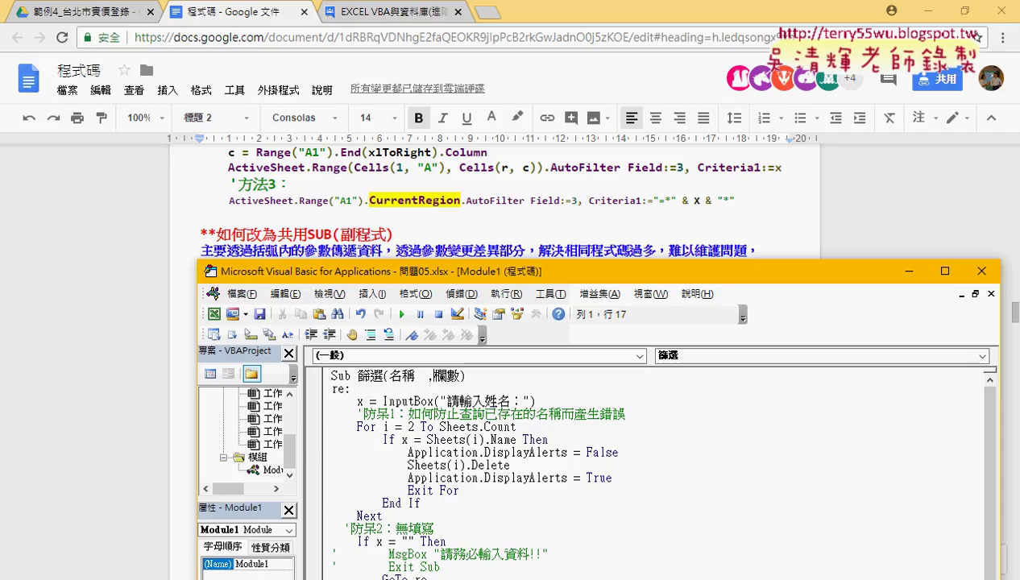
pyautogui.press('Left')
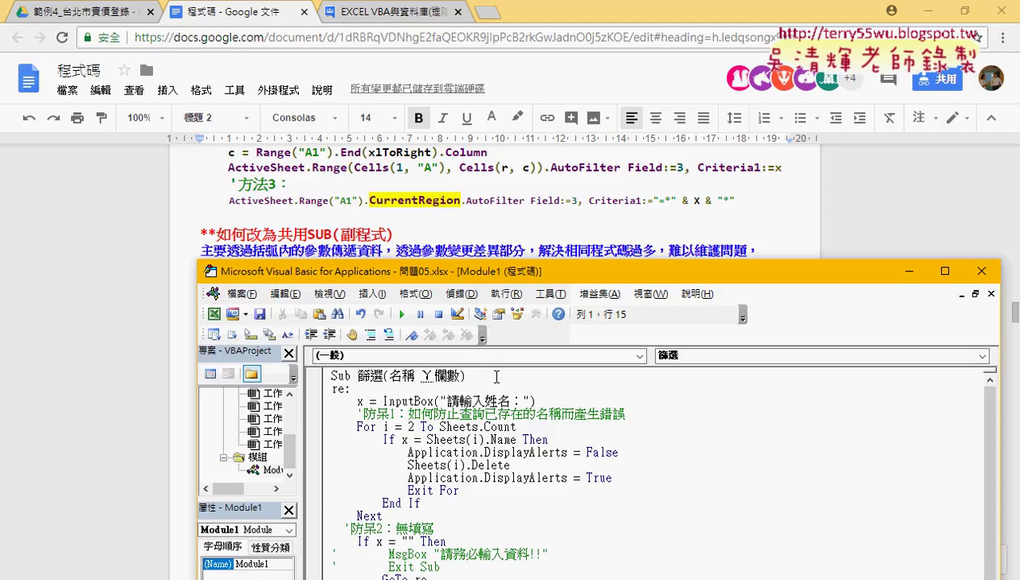
pyautogui.write('as ')
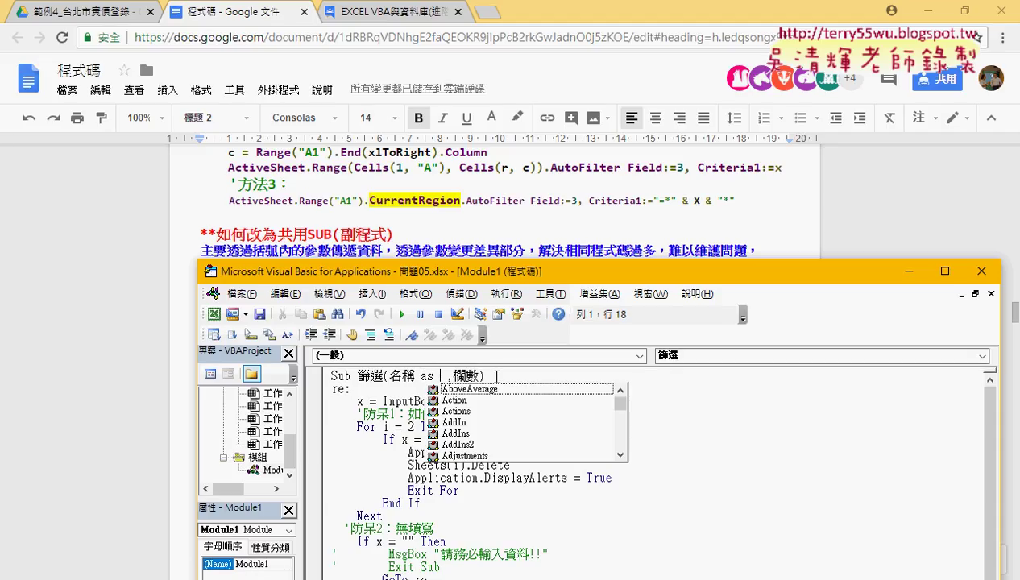
pyautogui.write('s')
pyautogui.write('tring')
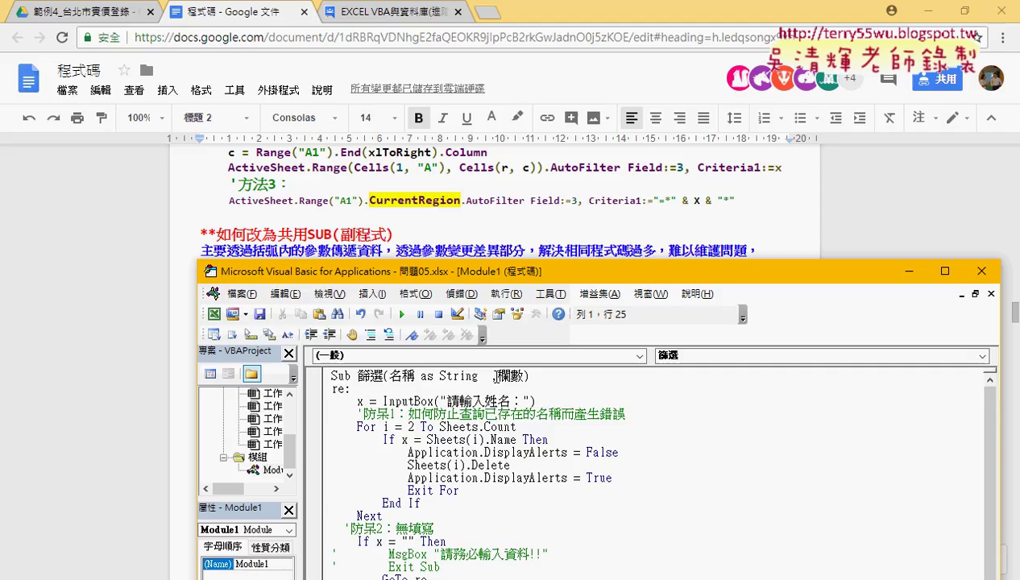
pyautogui.press('BackSpace')
pyautogui.write(',')
pyautogui.press('Down')
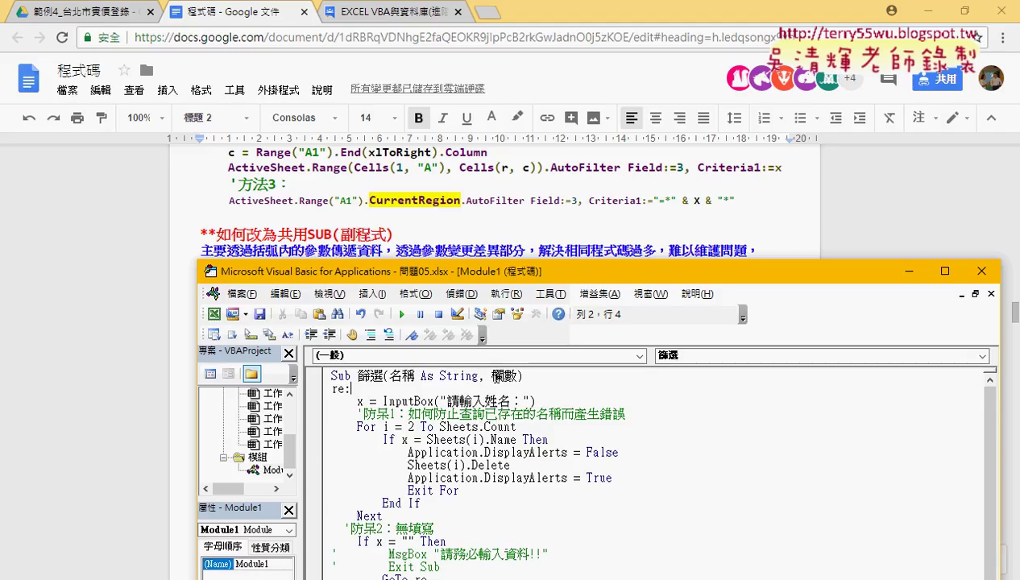
# Declare 欄數 As Integer and close the header's parenthesis
pyautogui.moveTo(416, 375); pyautogui.dragTo(480, 377)
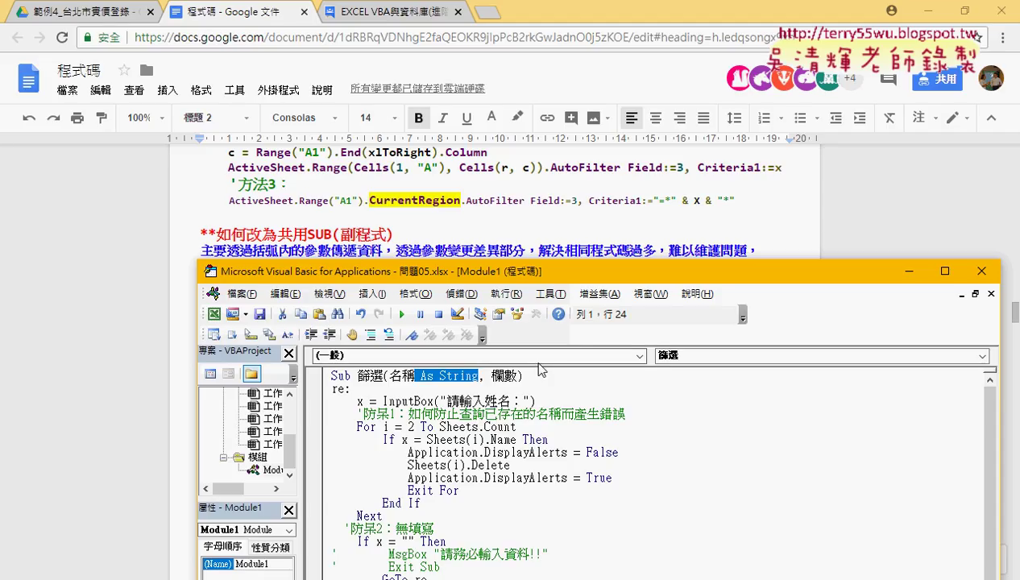
pyautogui.click(513, 376)
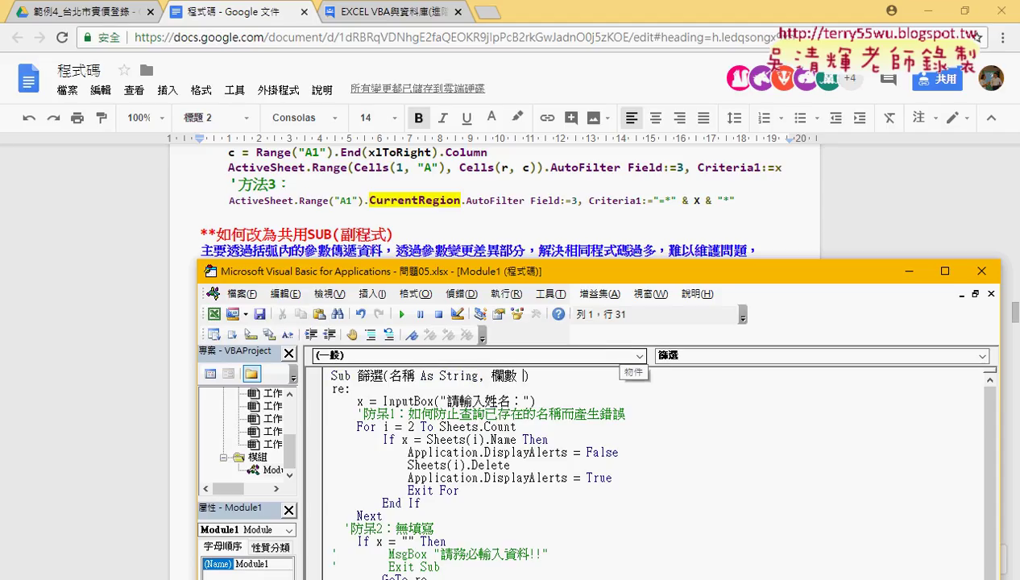
pyautogui.write('as ')
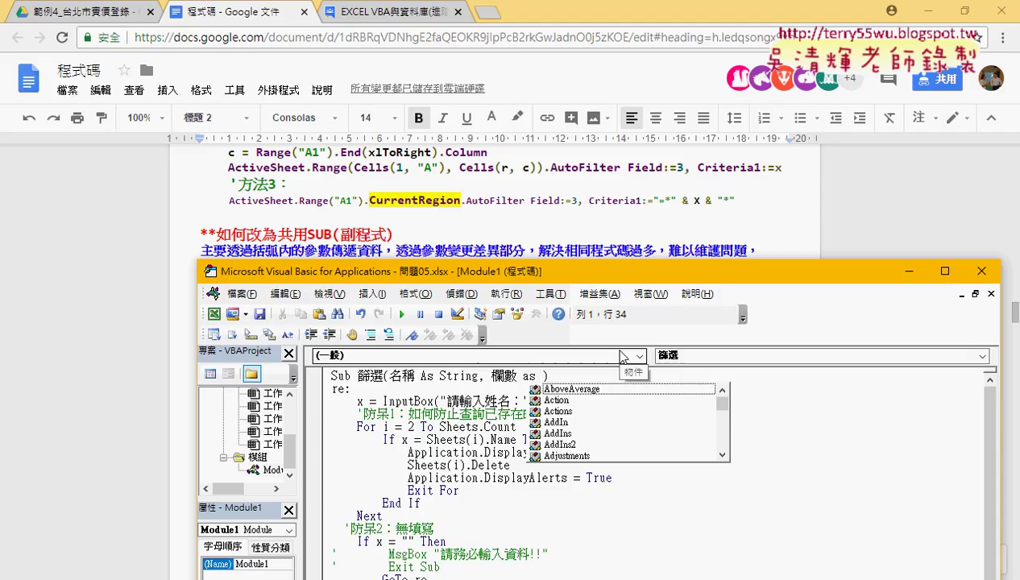
pyautogui.write('in')
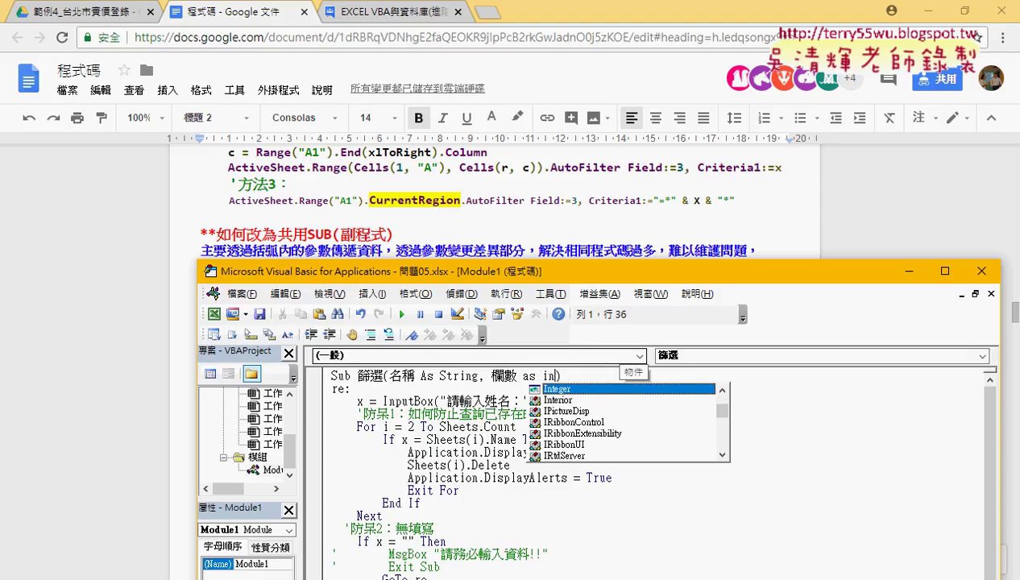
pyautogui.press('space')
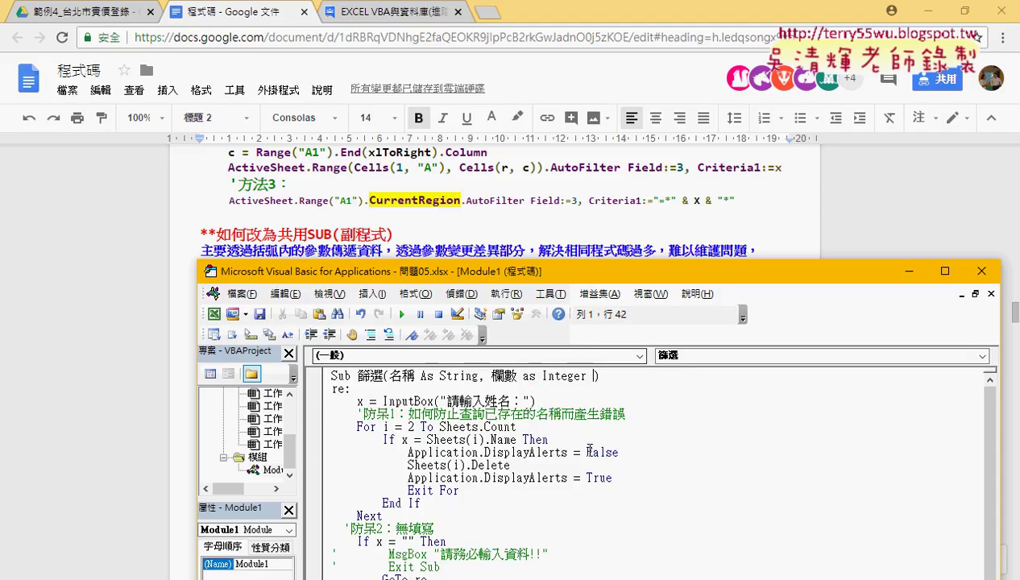
pyautogui.write(')')
pyautogui.moveTo(491, 376); pyautogui.dragTo(592, 377)
# Copy the parameter name 名稱 from the Sub 篩選 header
pyautogui.moveTo(639, 279); pyautogui.dragTo(596, 89)
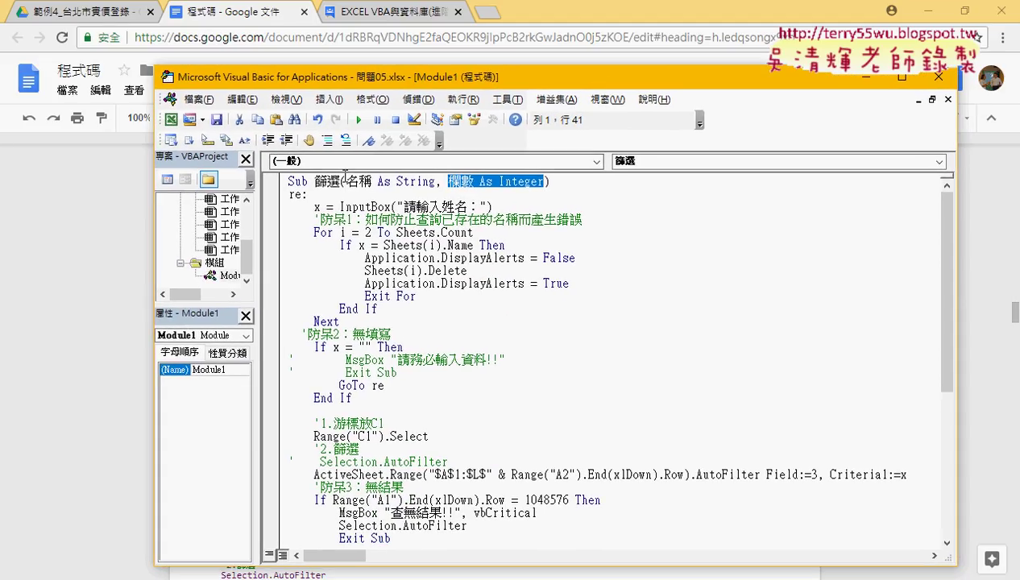
pyautogui.moveTo(347, 182); pyautogui.dragTo(372, 182)
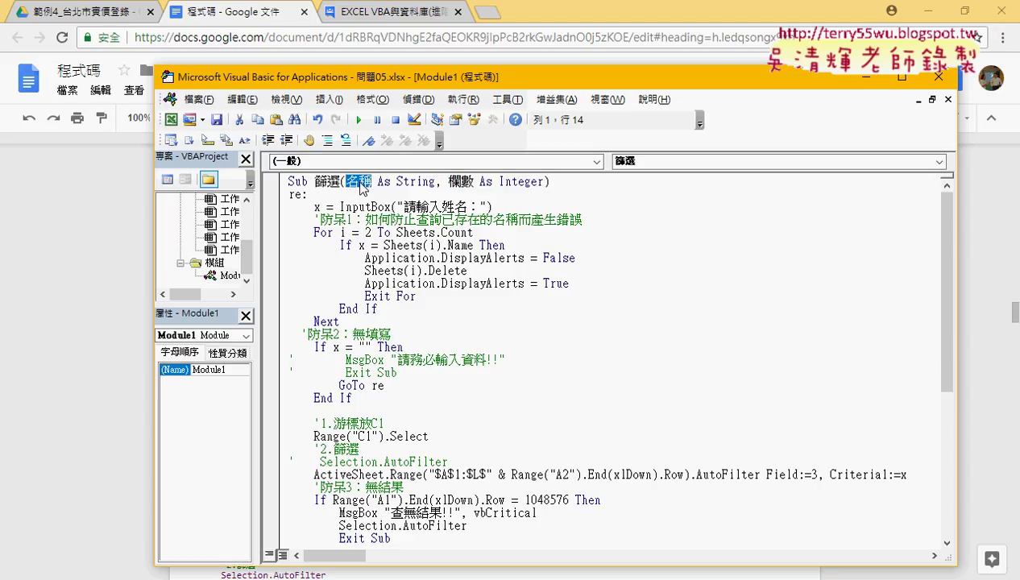
pyautogui.rightClick(361, 188)
pyautogui.click(384, 208)
# Rewrite the InputBox prompt as "請輸入" & 名稱 & "名稱：", replacing 姓 with 稱
pyautogui.moveTo(442, 207); pyautogui.dragTo(468, 208)
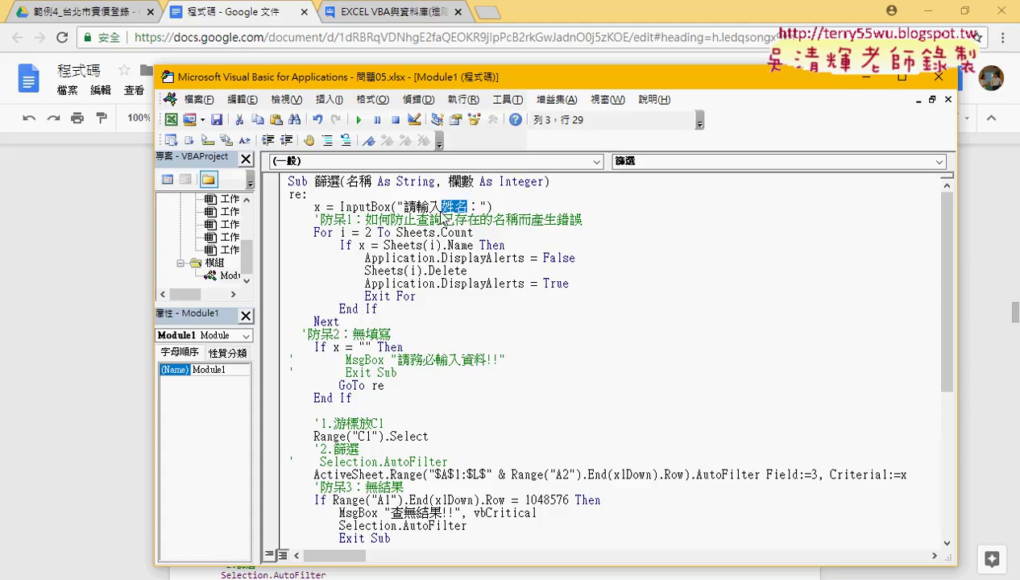
pyautogui.press('Left')
pyautogui.write('"')
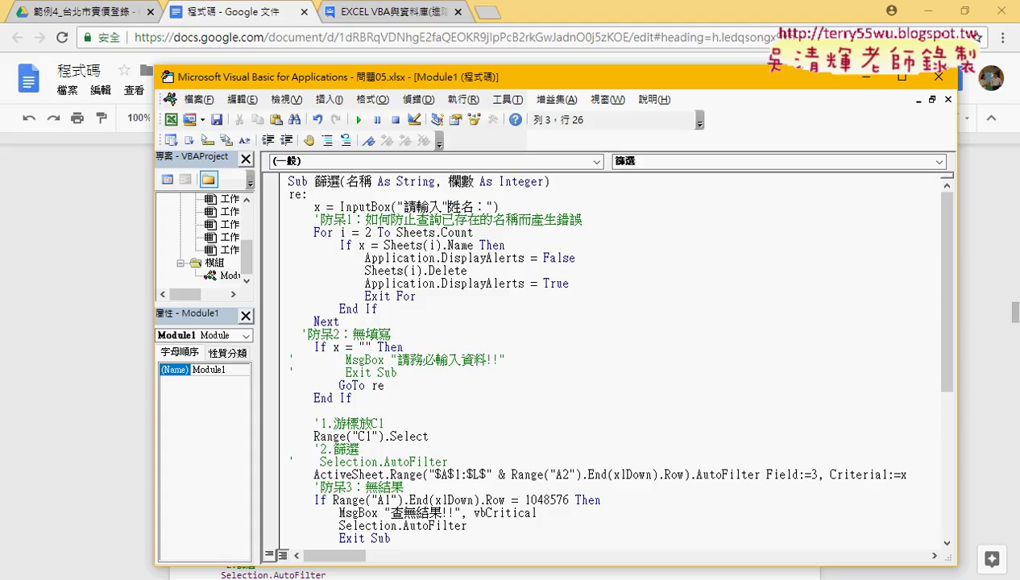
pyautogui.write('&&')
pyautogui.write('"')
pyautogui.press('BackSpace')
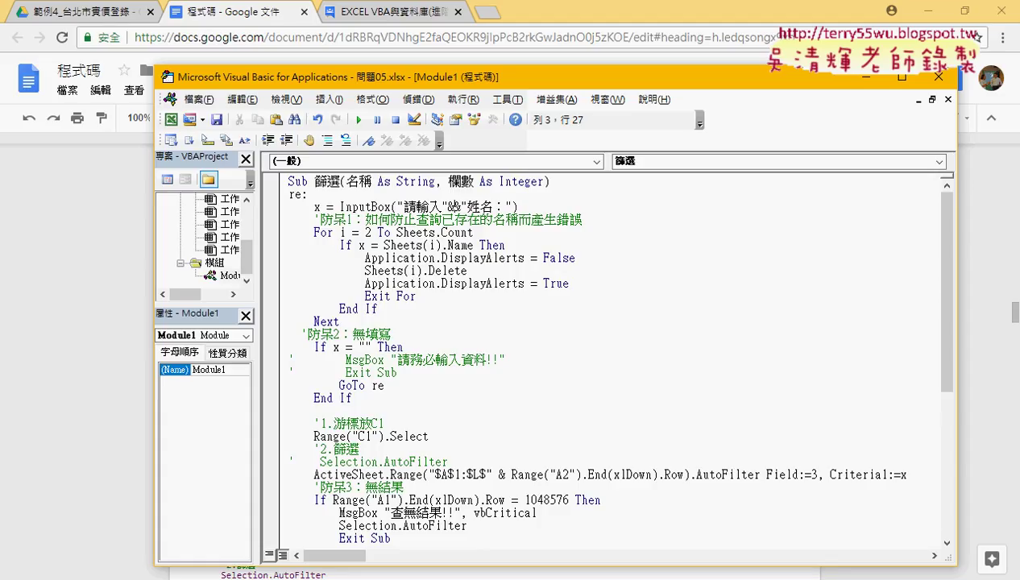
pyautogui.write('名稱')
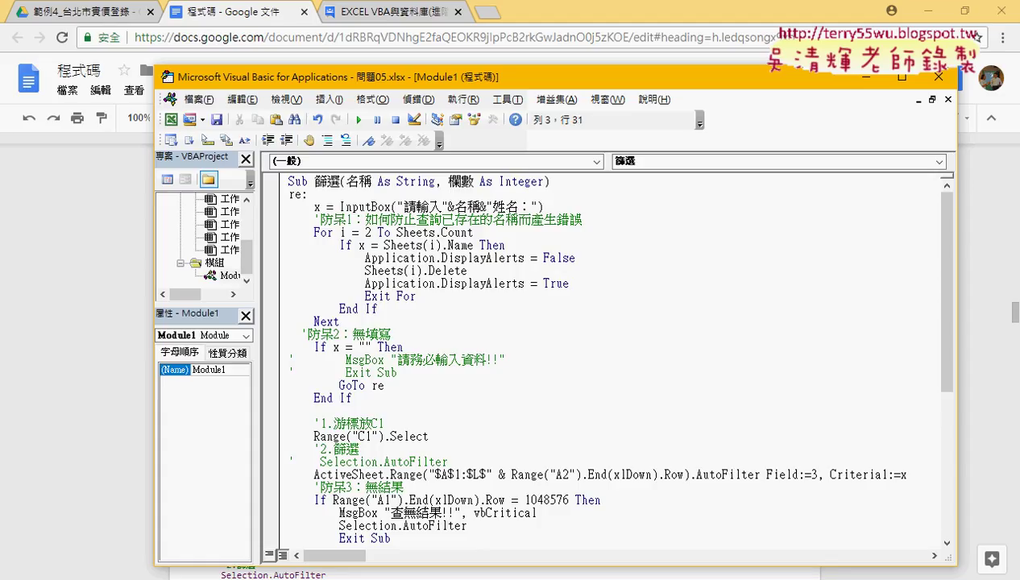
pyautogui.press('Left')
pyautogui.press('Left')
pyautogui.press('Left')
pyautogui.press('Right')
pyautogui.press('Right')
pyautogui.press('Right')
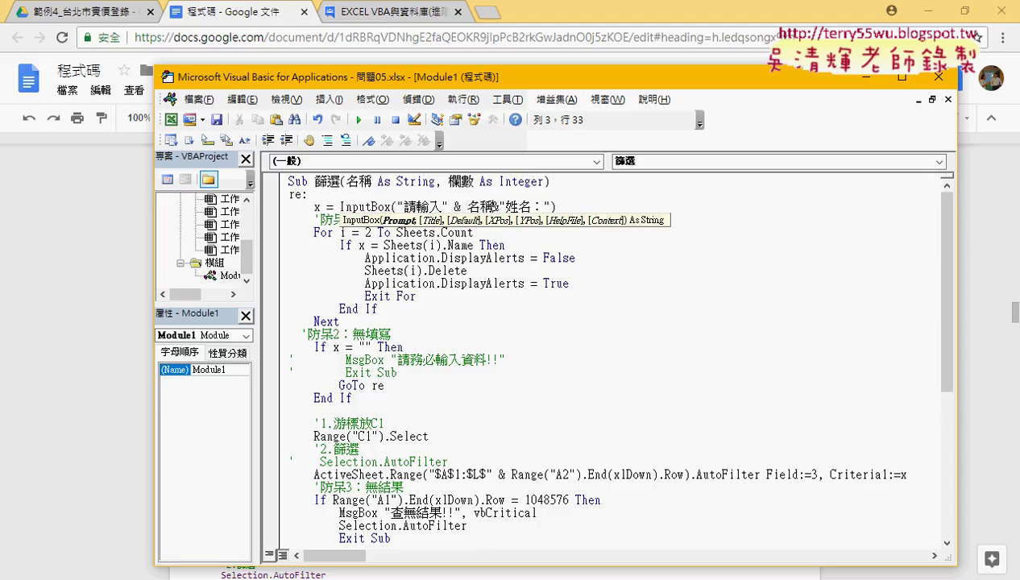
pyautogui.write('&')
pyautogui.press('Right')
pyautogui.press('Right')
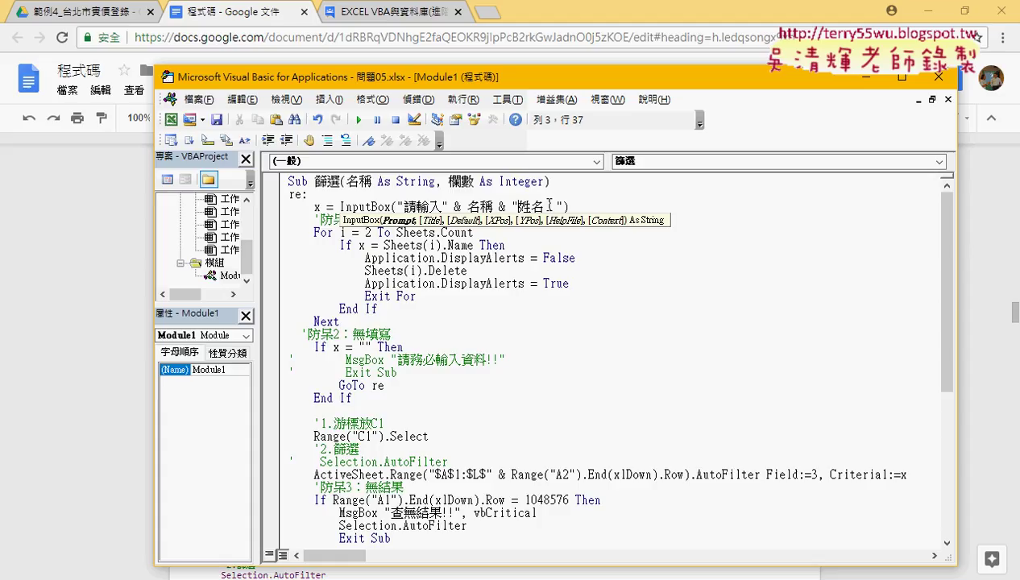
pyautogui.press('BackSpace')
pyautogui.write('稱')
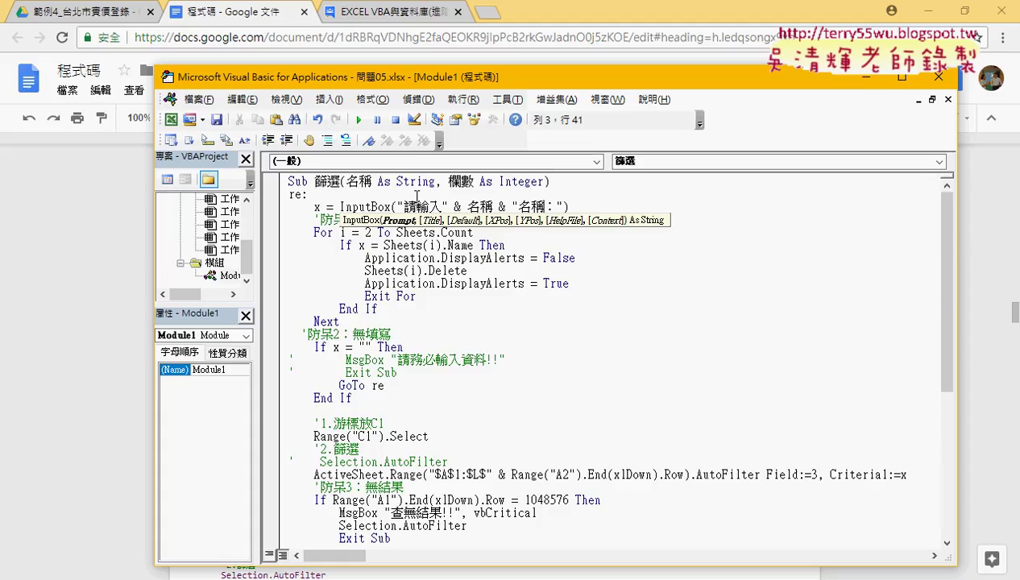
# Replace Field:=3 in the AutoFilter line with the 欄數 parameter
pyautogui.scroll(-1, 642, 331)
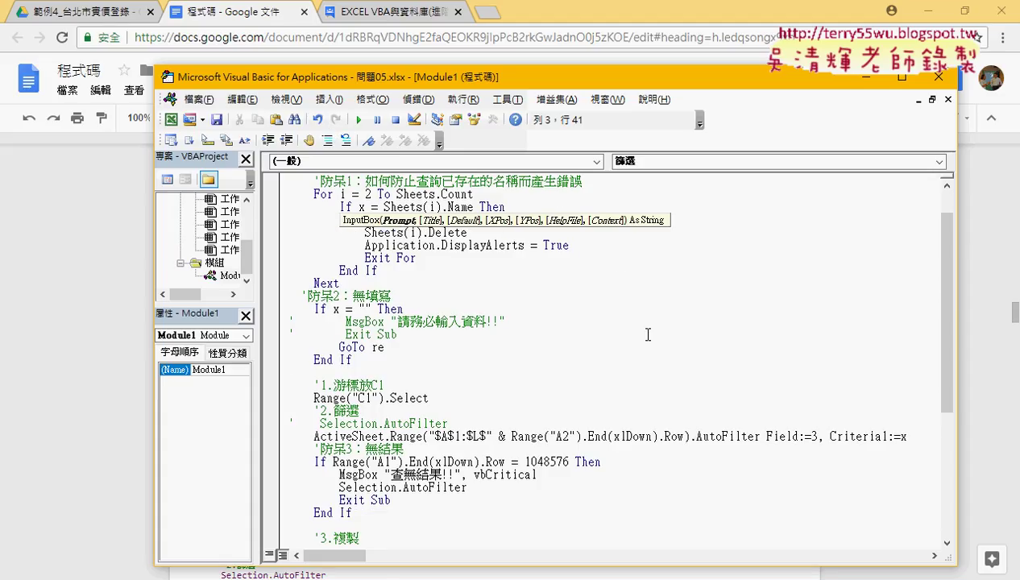
pyautogui.doubleClick(815, 436)
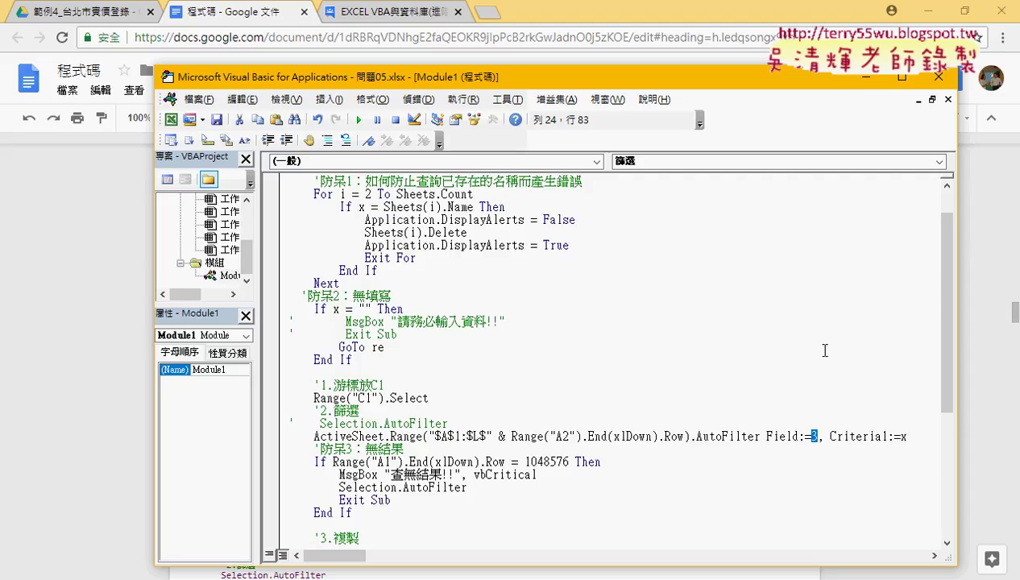
pyautogui.scroll(1, 741, 324)
pyautogui.moveTo(447, 182); pyautogui.dragTo(474, 182)
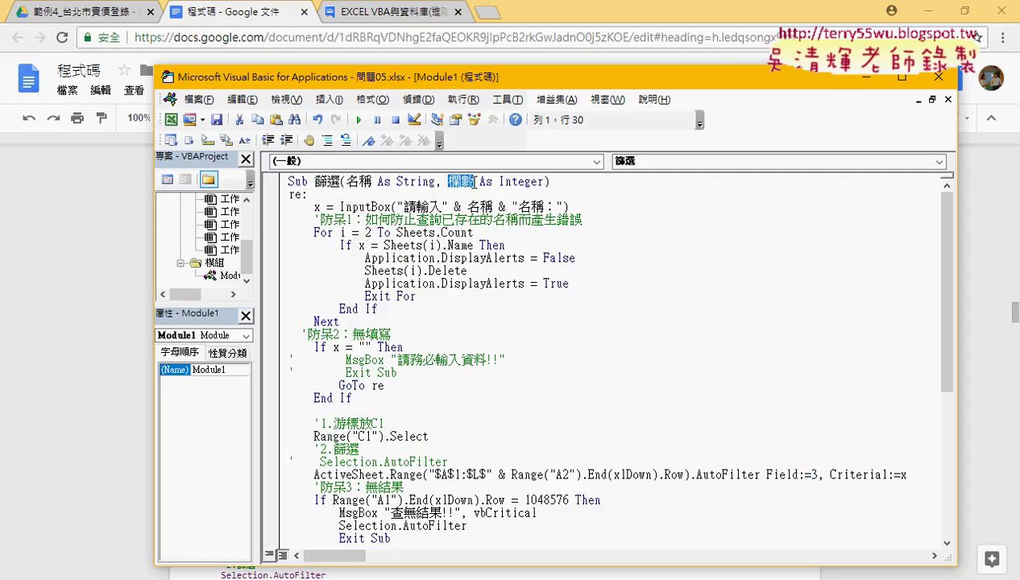
pyautogui.doubleClick(813, 475)
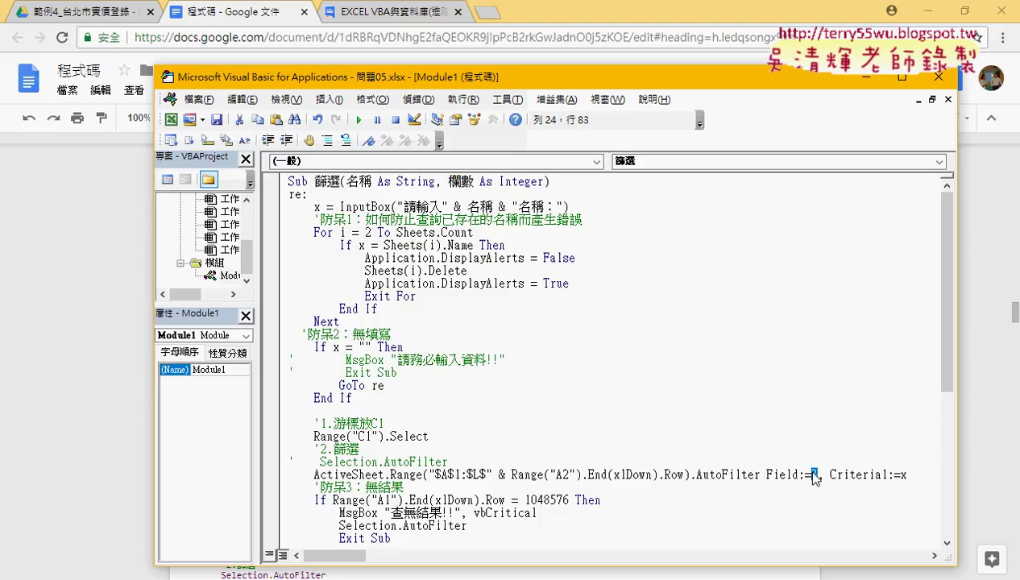
pyautogui.hotkey('ctrl', 'v')
pyautogui.click(758, 368)
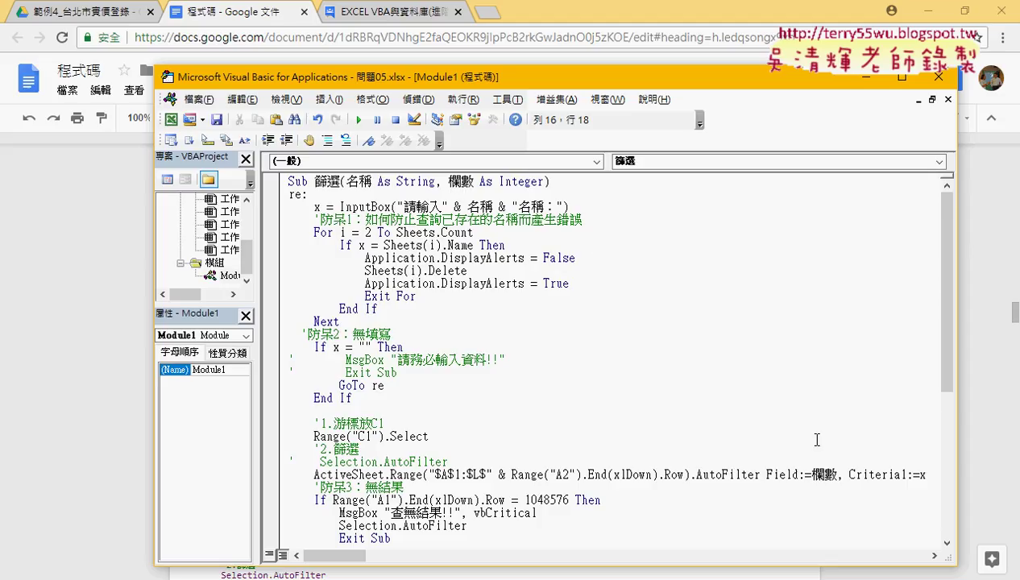
# Review the updated 篩選 procedure back up to its Sub header
pyautogui.scroll(-2, 823, 474)
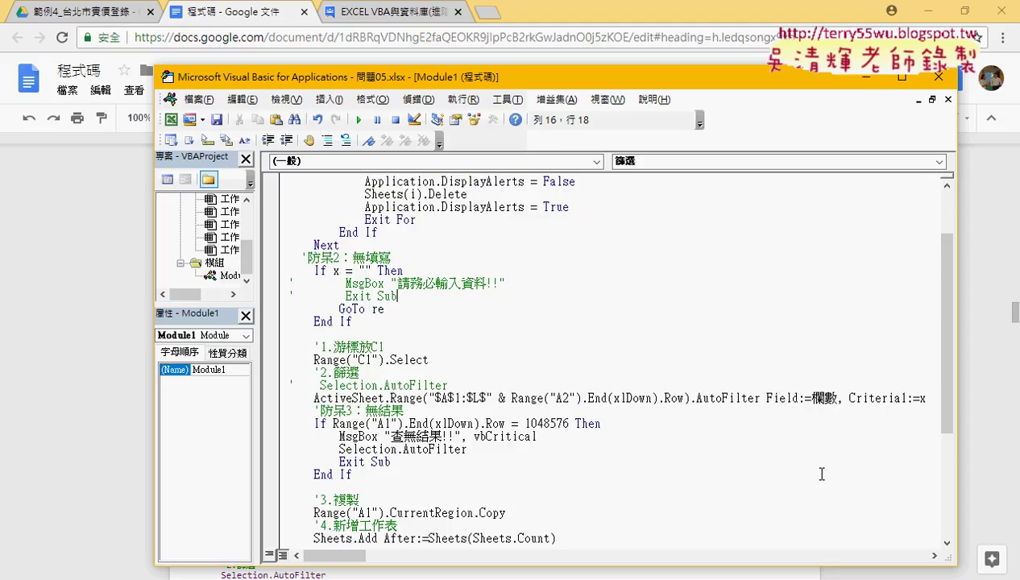
pyautogui.scroll(-2, 823, 474)
pyautogui.scroll(-2, 822, 474)
pyautogui.scroll(-1, 822, 474)
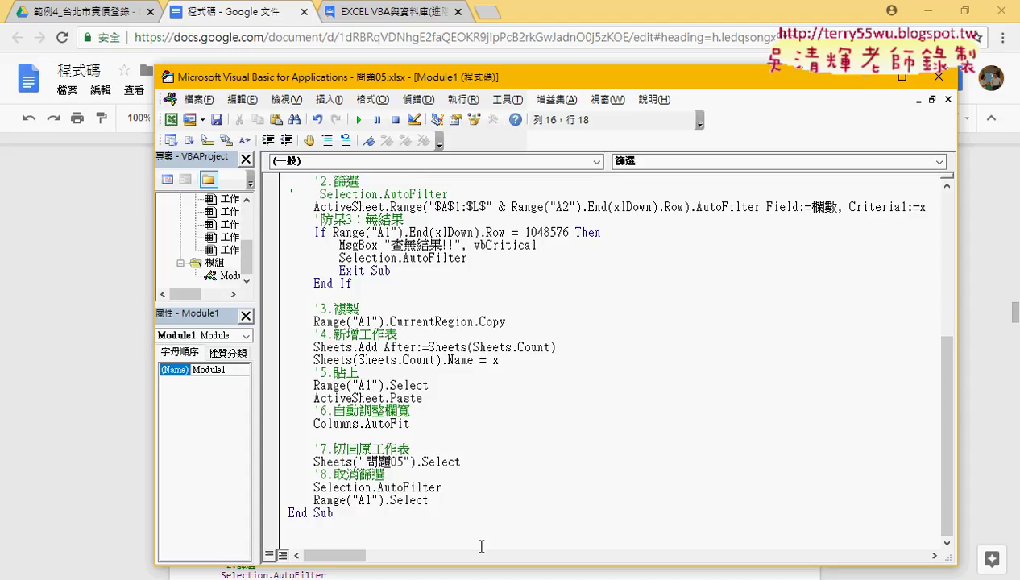
pyautogui.scroll(2, 369, 538)
pyautogui.scroll(3, 362, 531)
pyautogui.scroll(2, 367, 410)
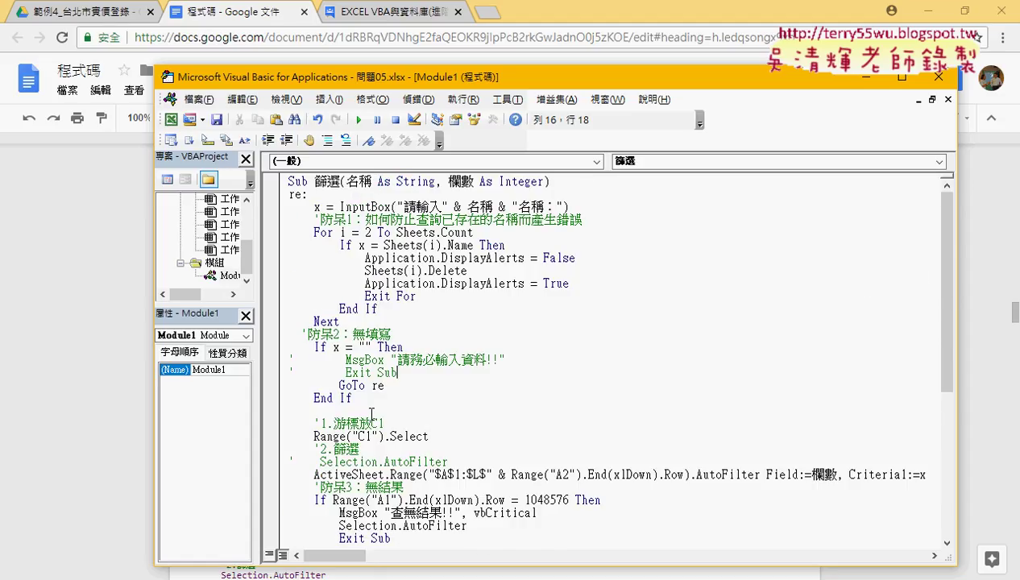
pyautogui.moveTo(287, 181)
pyautogui.mouseDown()
pyautogui.moveTo(345, 181)
pyautogui.moveTo(287, 183)
pyautogui.mouseUp()
pyautogui.click(344, 182)
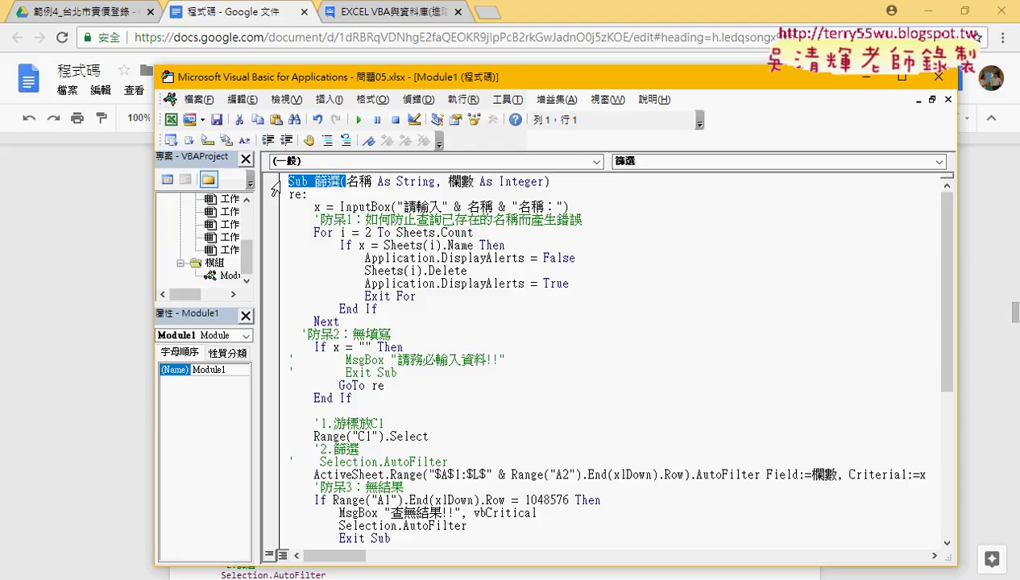
# Add a new Sub 篩選業務() header below End Sub
pyautogui.scroll(-5, 426, 355)
pyautogui.scroll(-2, 407, 440)
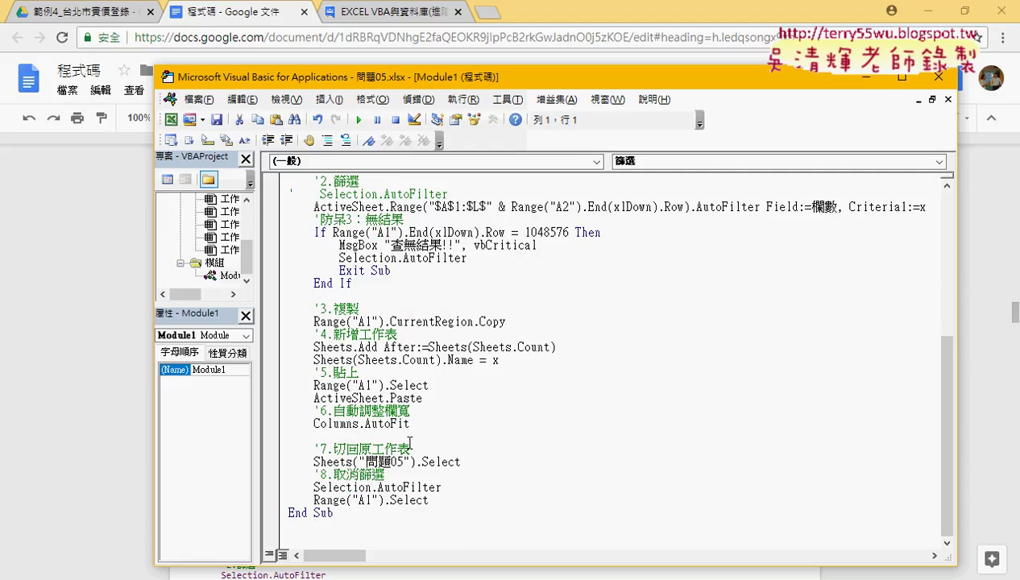
pyautogui.click(307, 532)
pyautogui.hotkey('ctrl', 'v')
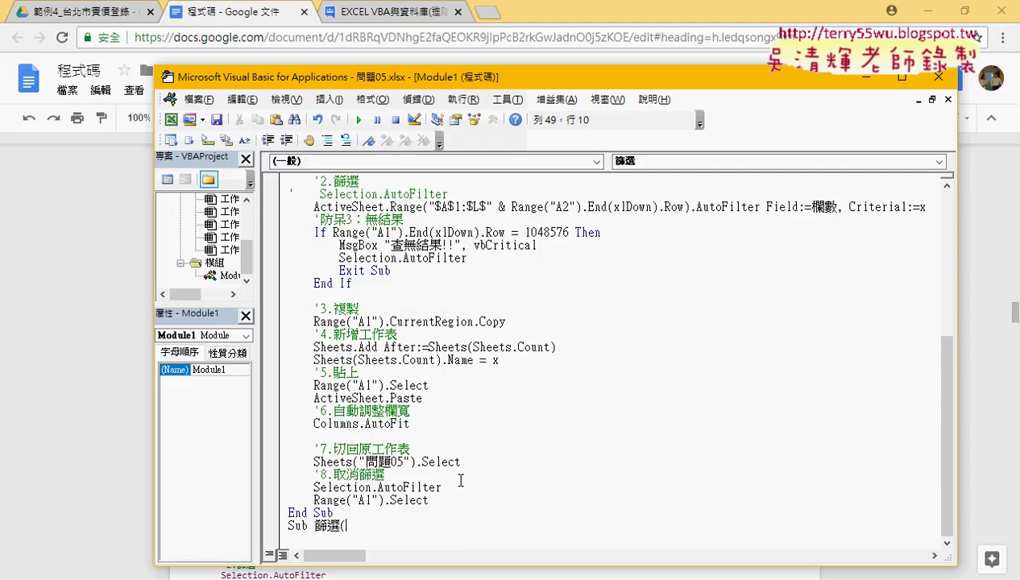
pyautogui.press('Left')
pyautogui.write('業務')
pyautogui.press('Right')
pyautogui.write(')')
pyautogui.press('Return')
pyautogui.press('Return')
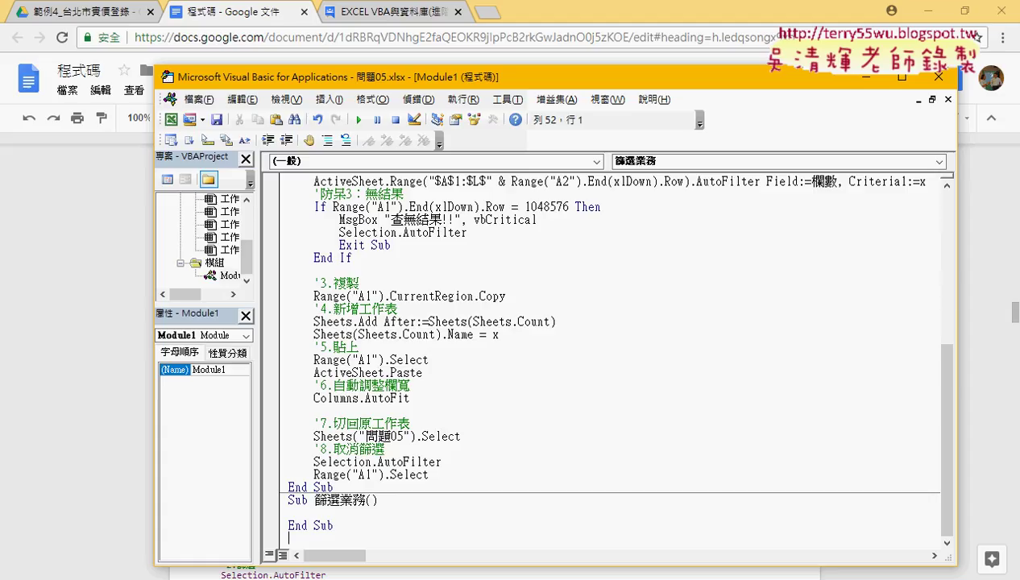
# Give 篩選業務 the indented body line Call 篩選("業務", 3)
pyautogui.click(382, 512)
pyautogui.press('Tab')
pyautogui.doubleClick(343, 502)
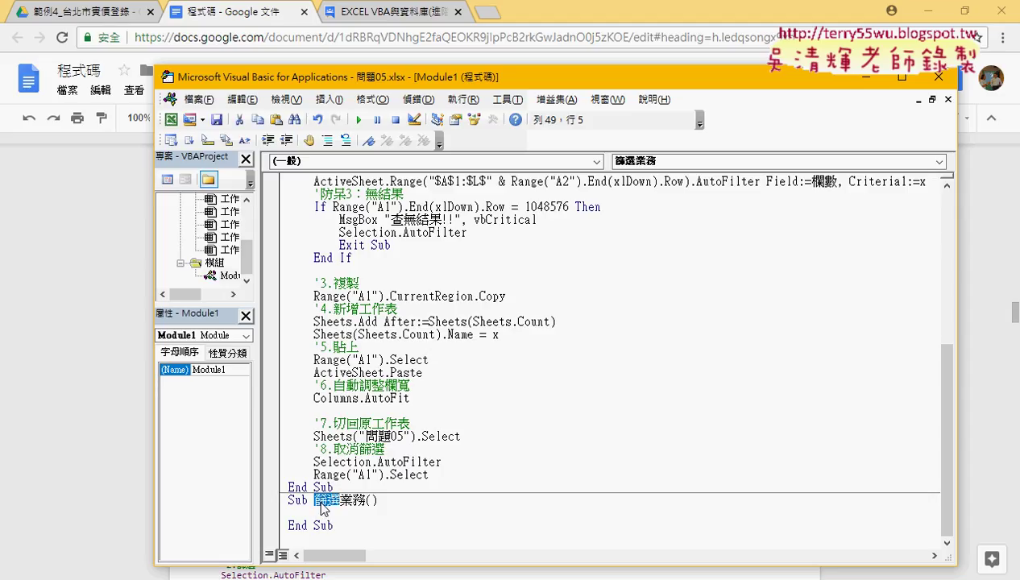
pyautogui.click(340, 511)
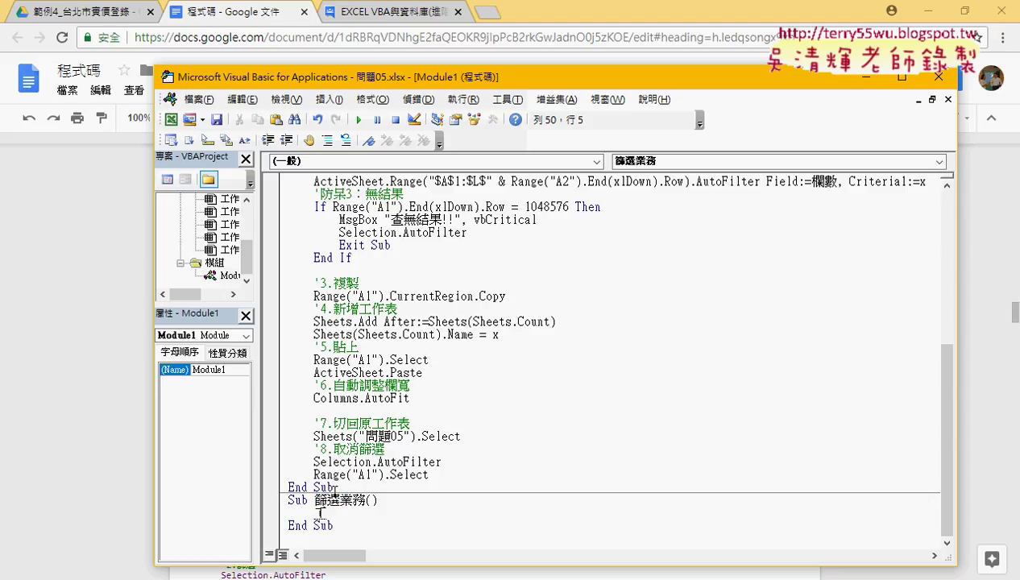
pyautogui.write('call ')
pyautogui.write('篩選(')
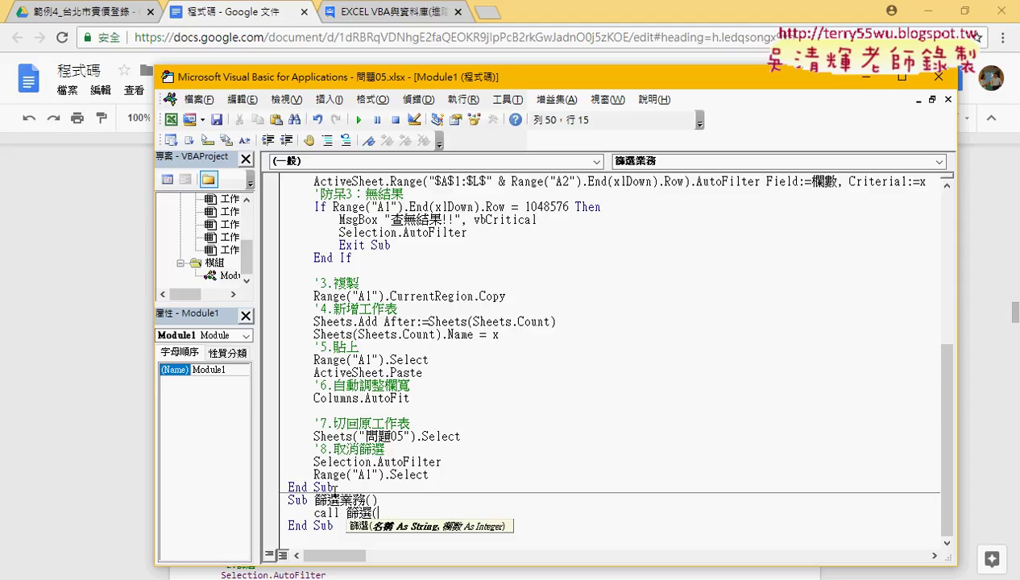
pyautogui.write('"')
pyautogui.write('業務')
pyautogui.write('", ')
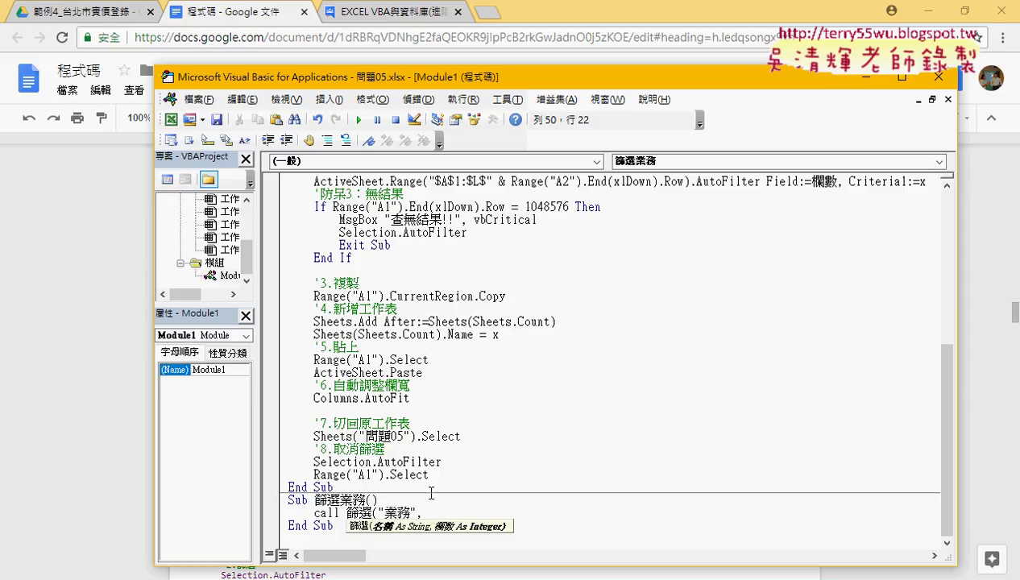
pyautogui.write('3)')
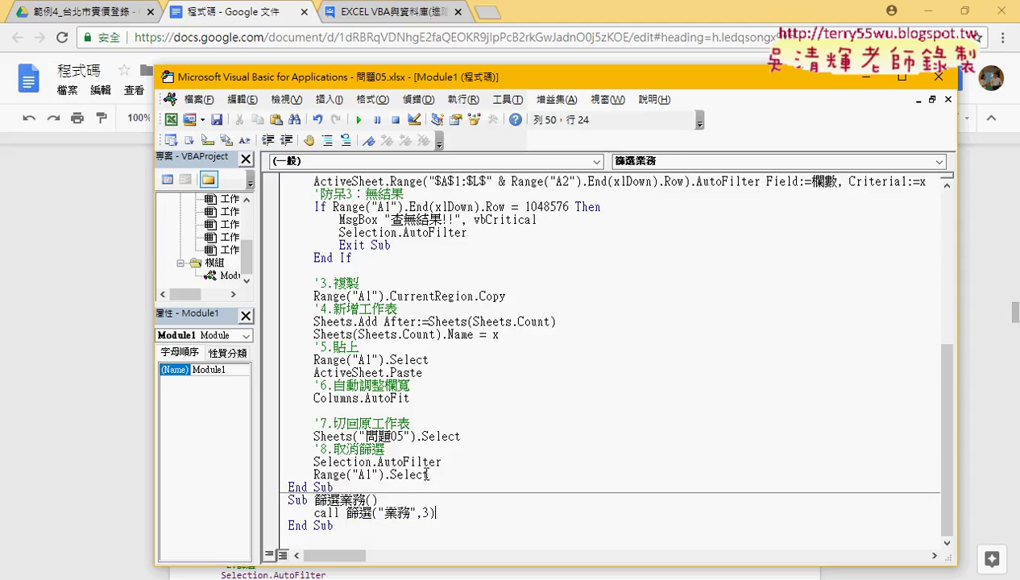
pyautogui.press('Down')
# Copy the 篩選產業別, 篩選產品 and 篩選客戶名稱 subs from the doc into Module1
pyautogui.click(252, 19)
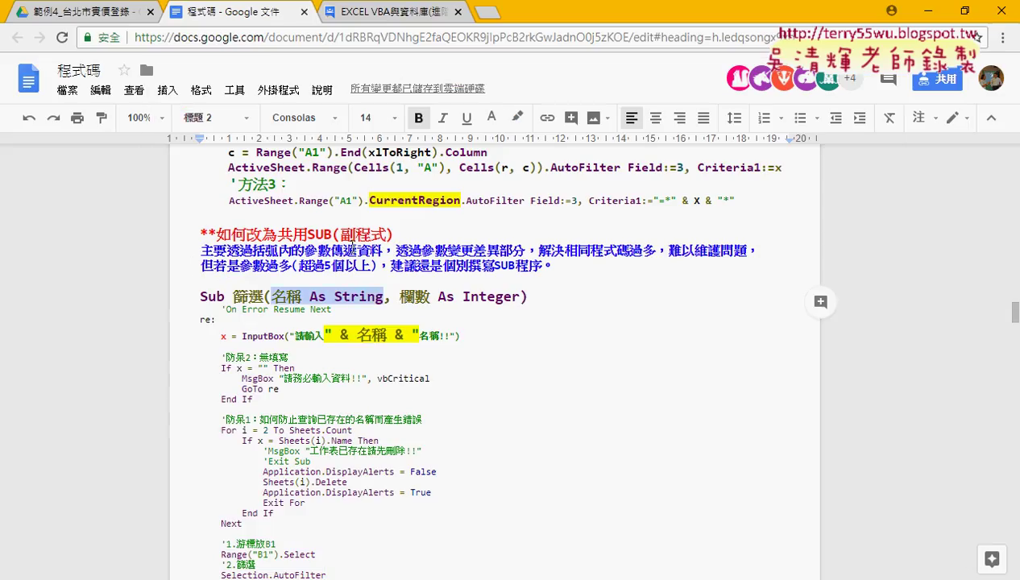
pyautogui.scroll(-3, 372, 335)
pyautogui.scroll(-5, 376, 337)
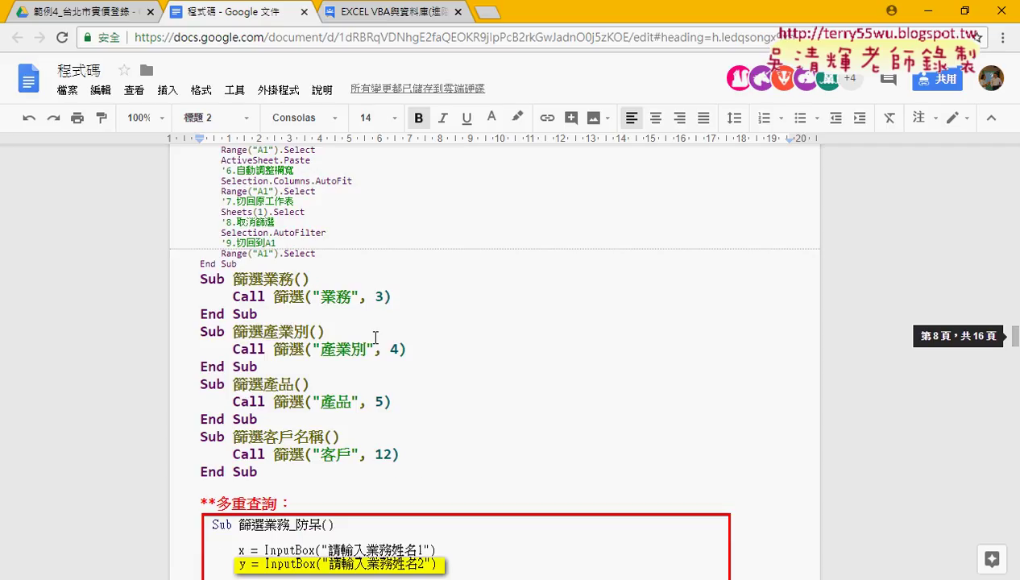
pyautogui.moveTo(278, 468); pyautogui.dragTo(183, 327)
pyautogui.hotkey('ctrl', 'c')
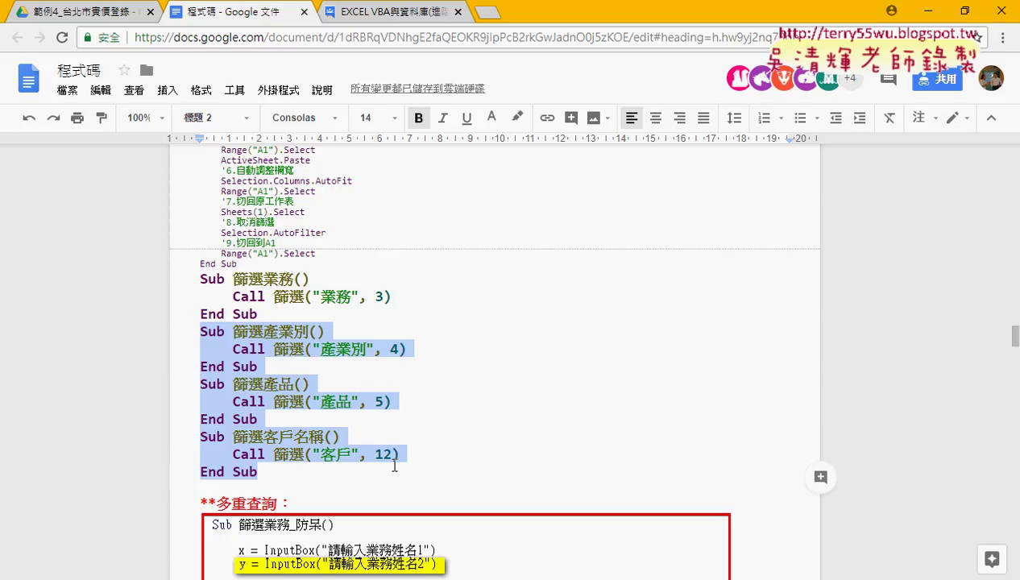
pyautogui.click(348, 577)
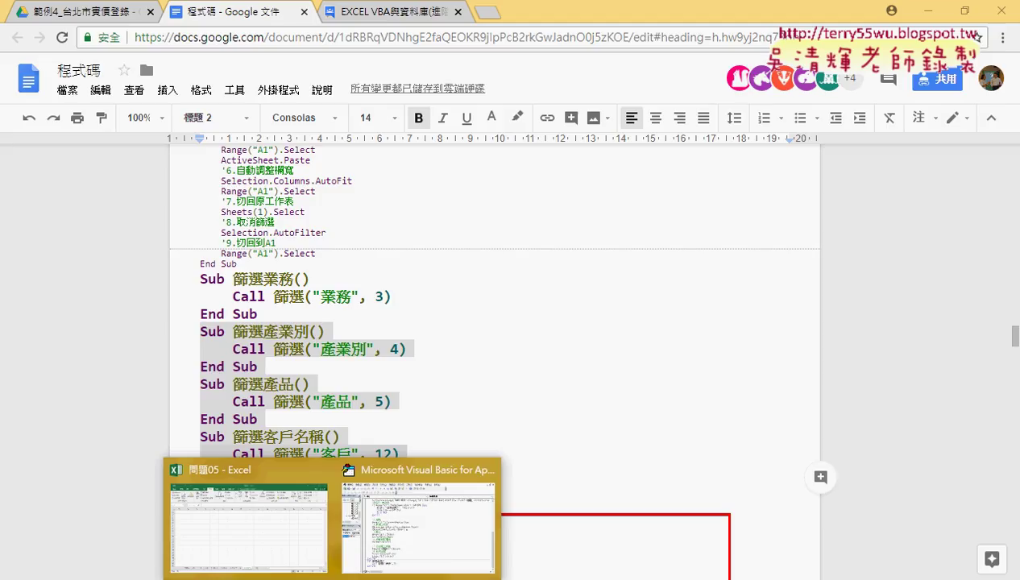
pyautogui.click(409, 546)
pyautogui.hotkey('ctrl', 'v')
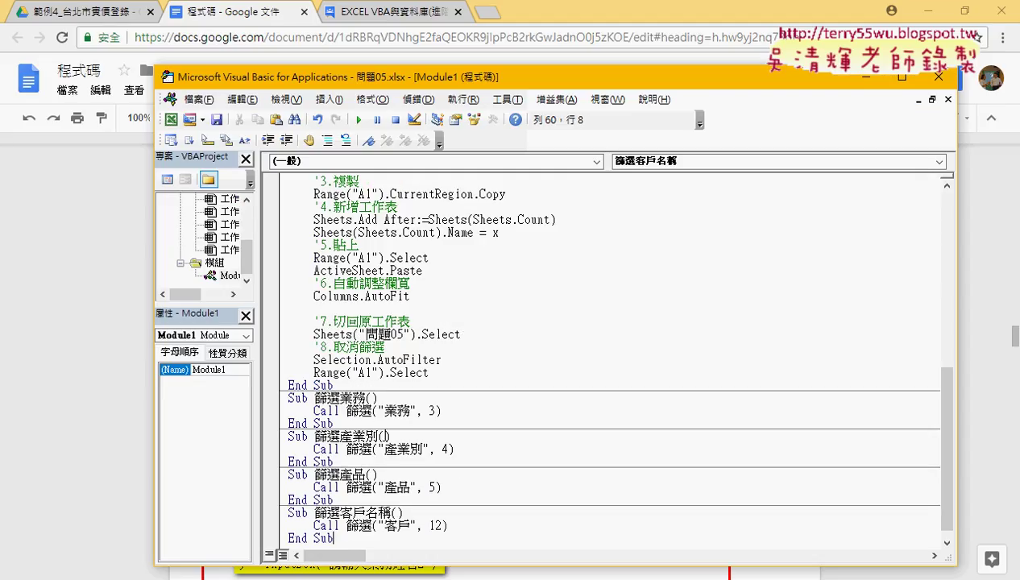
# Open the Macros list from the 篩選 code and close it without running anything
pyautogui.scroll(1, 386, 437)
pyautogui.scroll(5, 385, 436)
pyautogui.scroll(5, 386, 436)
pyautogui.scroll(1, 386, 436)
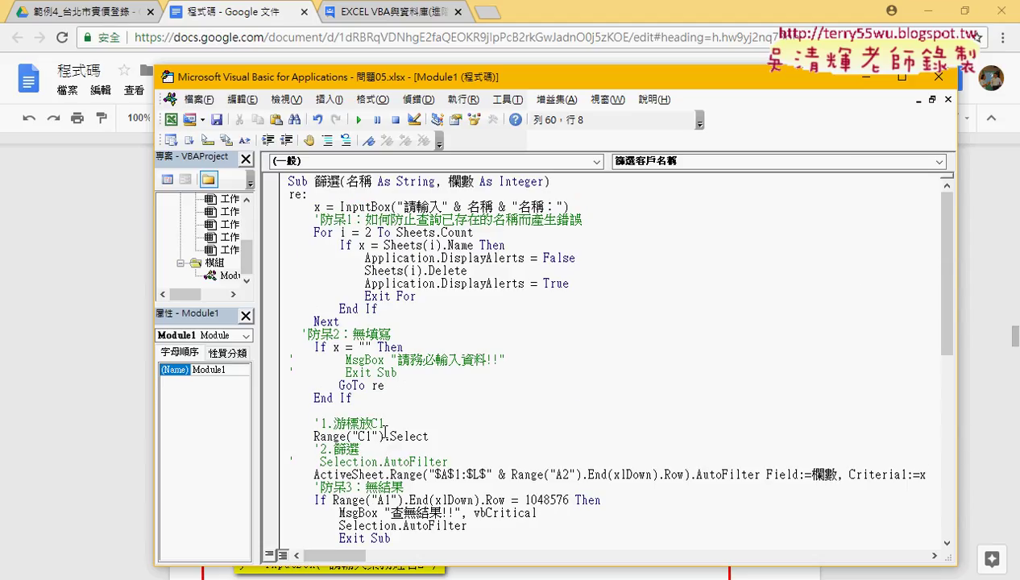
pyautogui.click(370, 310)
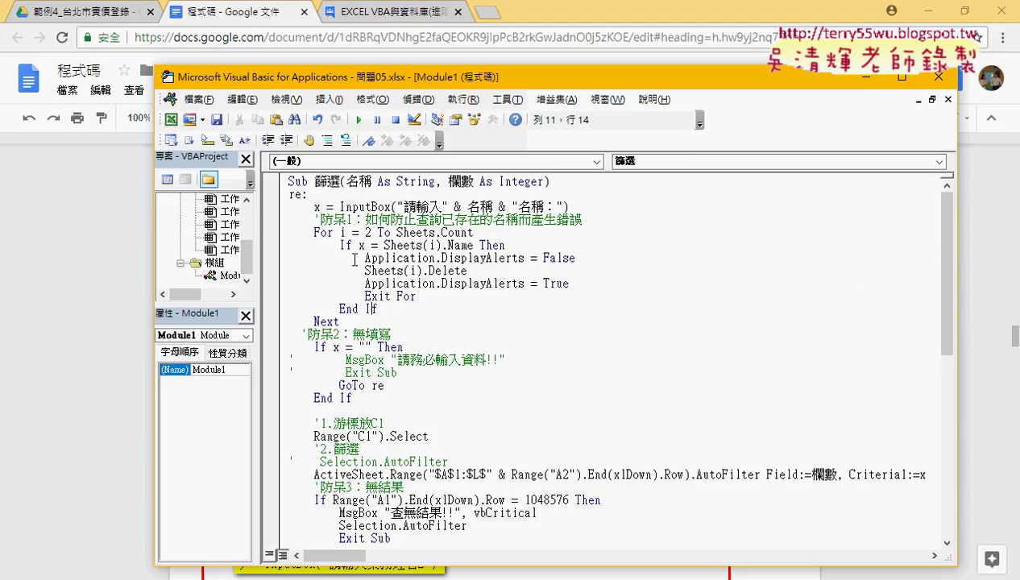
pyautogui.click(357, 119)
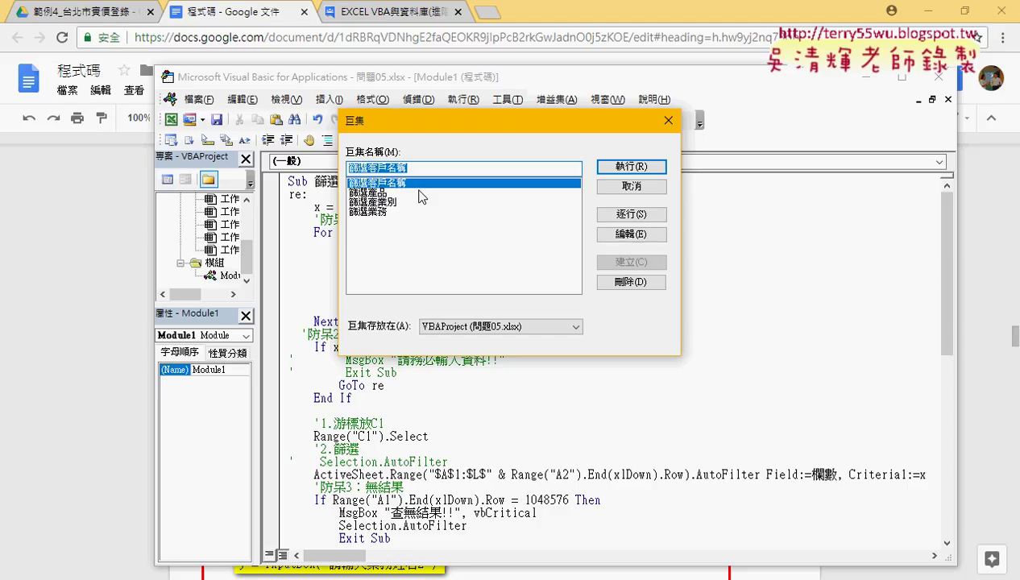
pyautogui.click(631, 187)
# Set a breakpoint on Call 篩選("業務", 3) and minimize Chrome
pyautogui.scroll(-4, 573, 277)
pyautogui.scroll(-7, 574, 277)
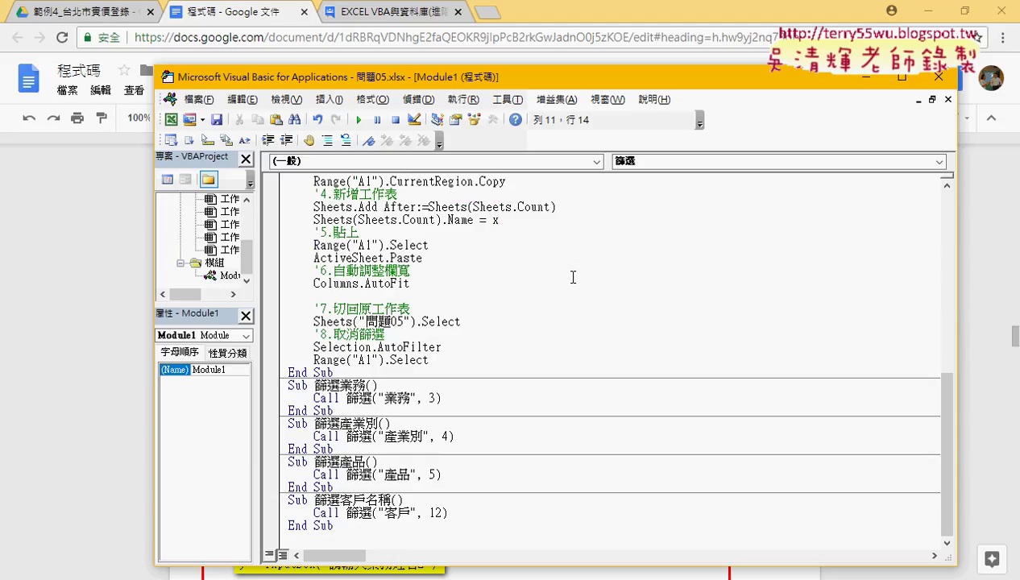
pyautogui.click(272, 398)
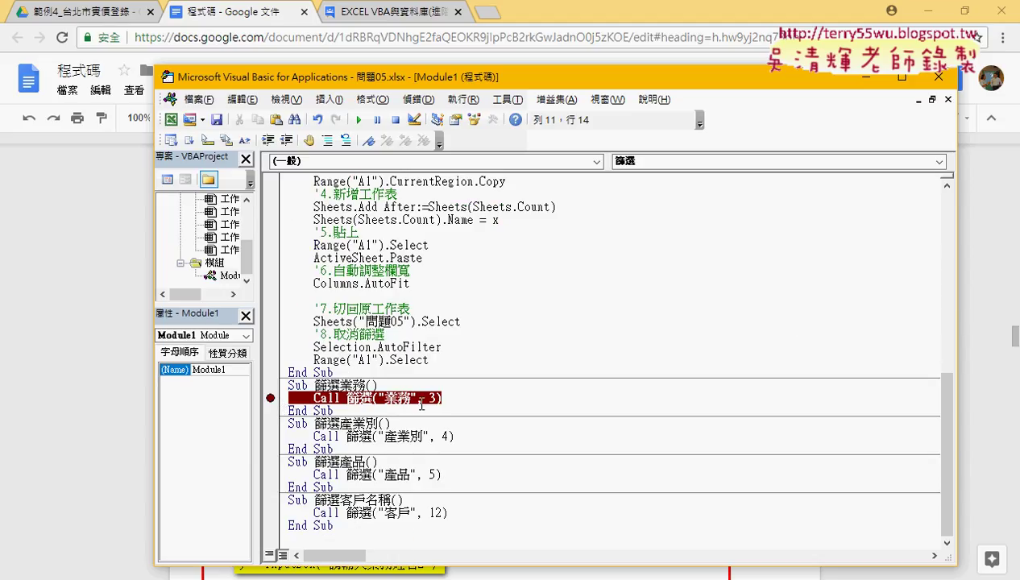
pyautogui.click(930, 11)
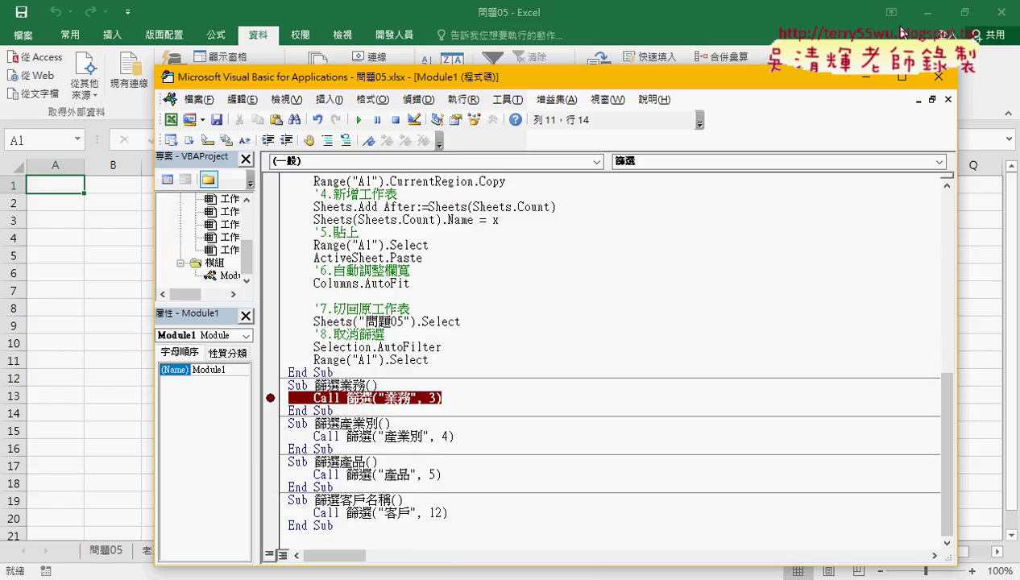
# Delete the grouped result sheets through 工作表15, then turn off the filter on 問題05
pyautogui.moveTo(761, 84); pyautogui.dragTo(637, 71)
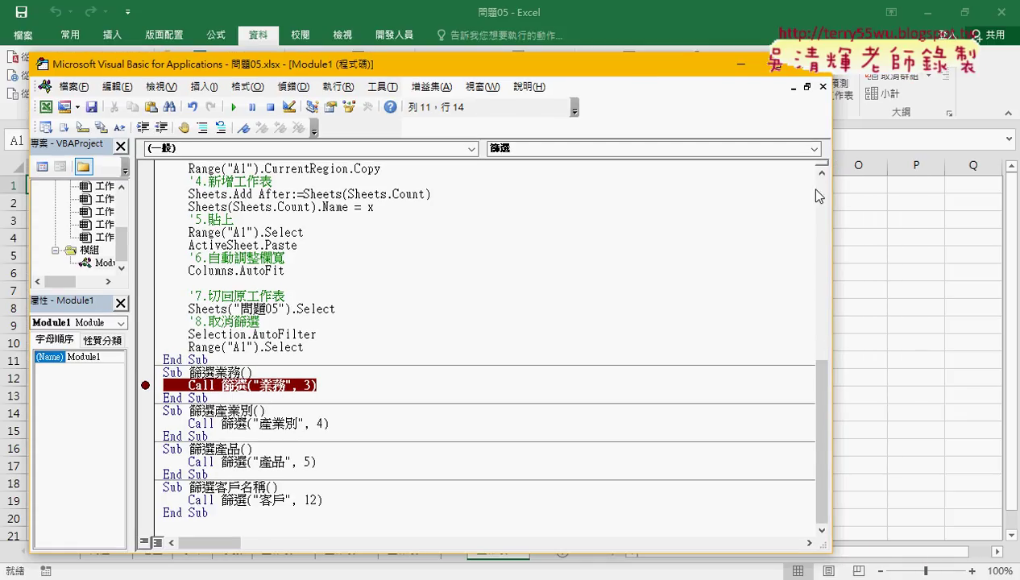
pyautogui.moveTo(831, 191); pyautogui.dragTo(691, 191)
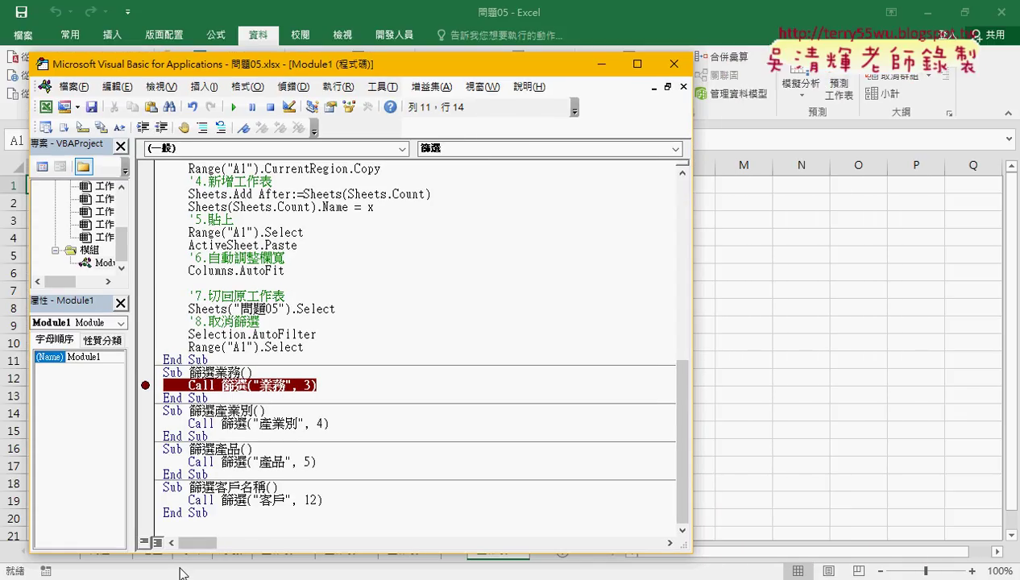
pyautogui.click(97, 558)
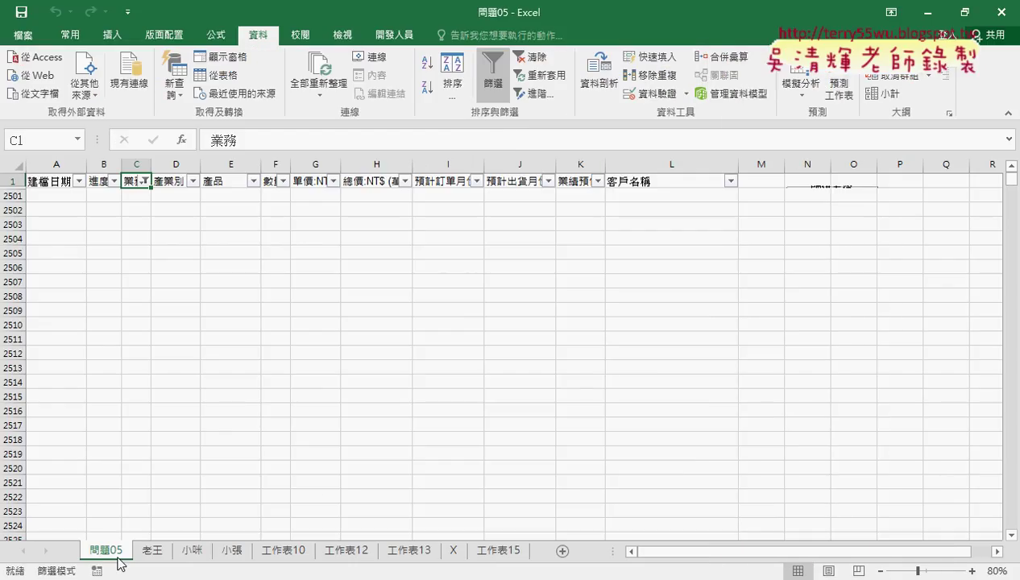
pyautogui.click(232, 552)
pyautogui.keyDown('shift'); pyautogui.click(499, 555); pyautogui.keyUp('shift')
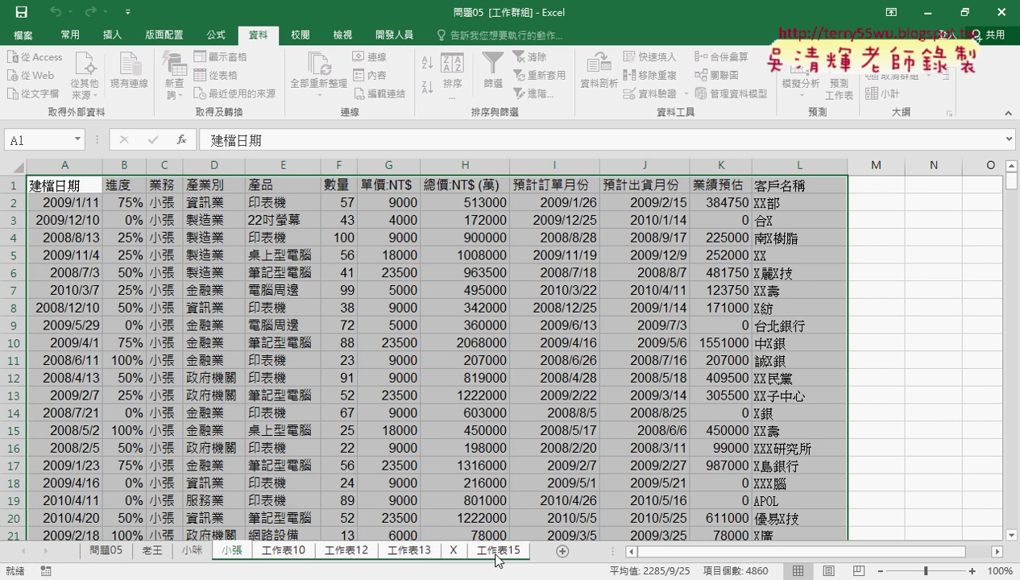
pyautogui.rightClick(498, 556)
pyautogui.click(537, 369)
pyautogui.click(477, 339)
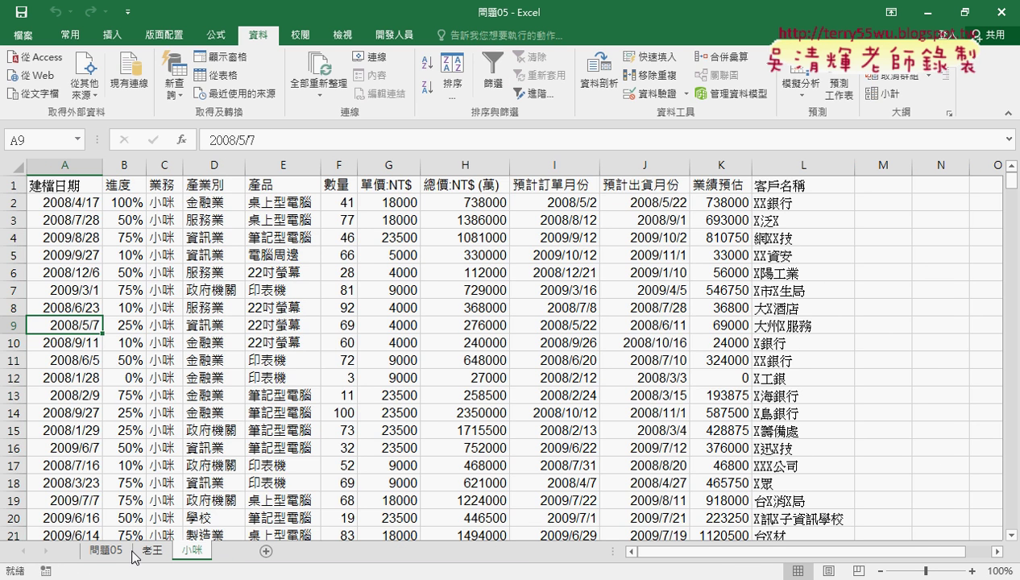
pyautogui.click(105, 550)
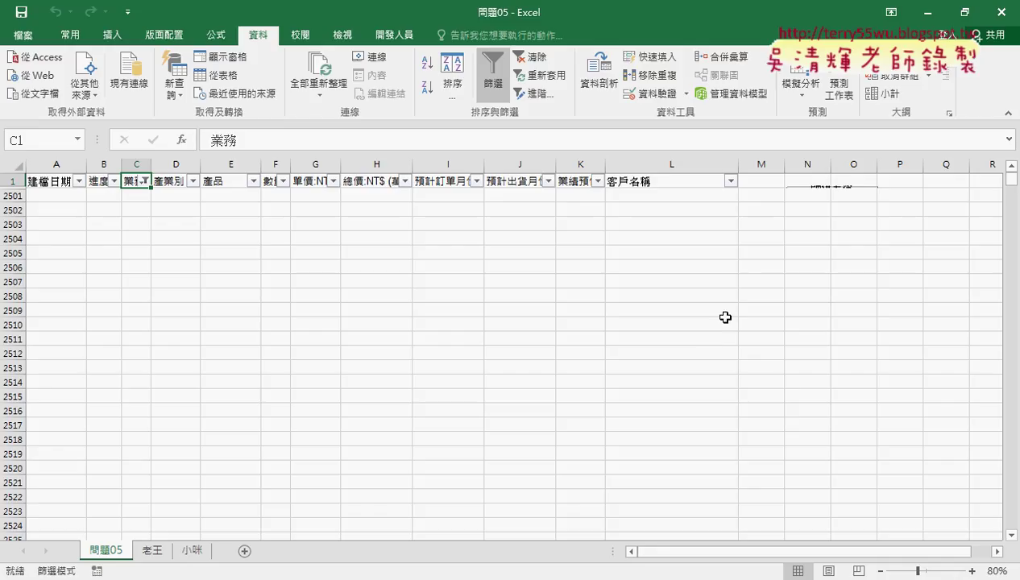
pyautogui.click(483, 74)
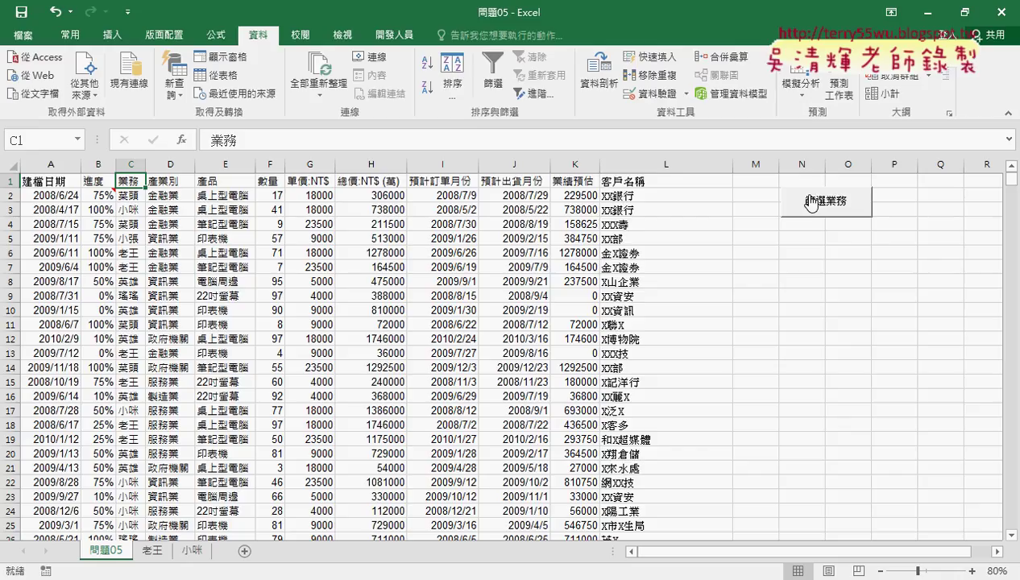
# Set the 篩選業務 button's properties to Don't move or size with cells
pyautogui.rightClick(811, 202)
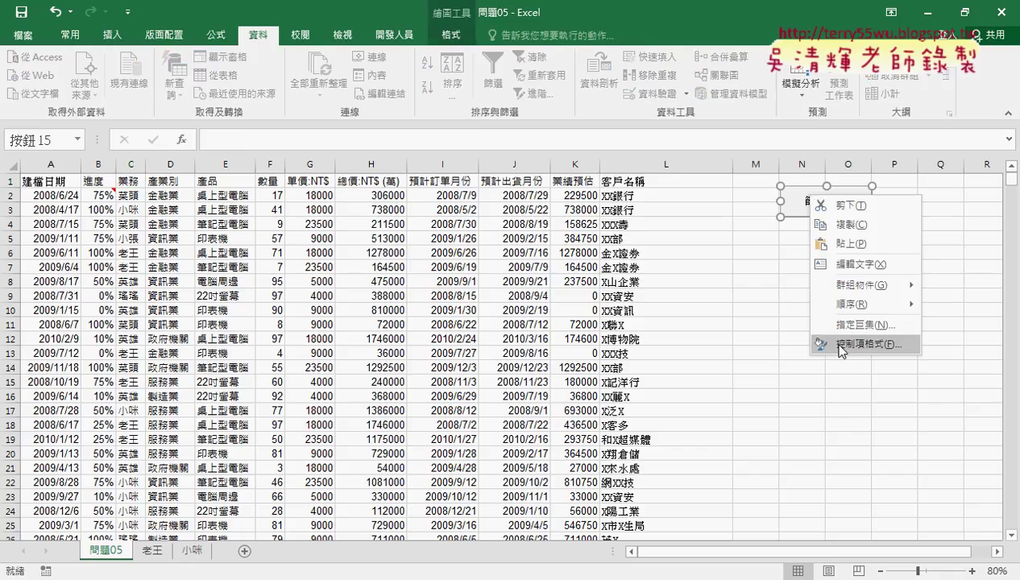
pyautogui.click(839, 346)
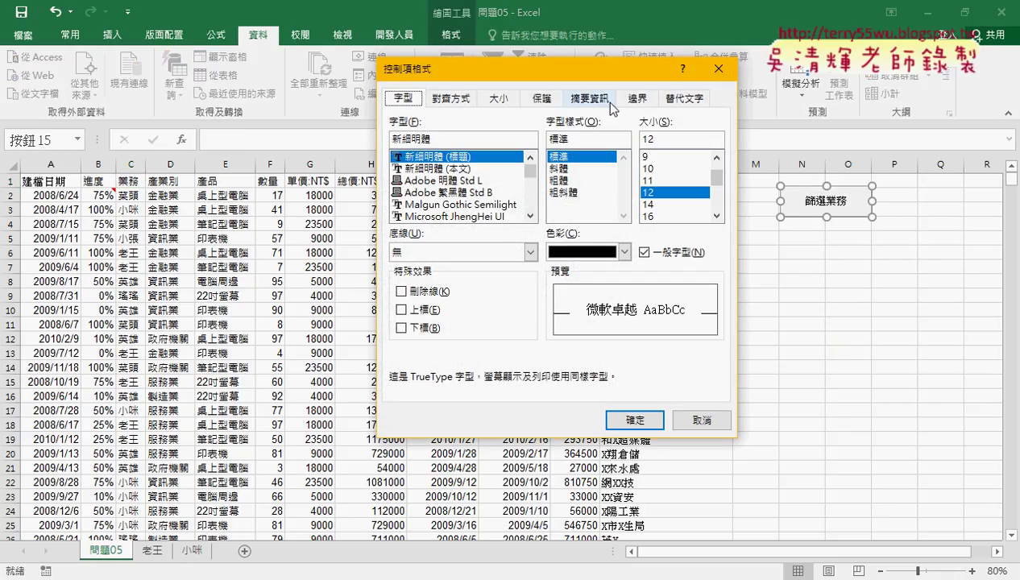
pyautogui.click(592, 100)
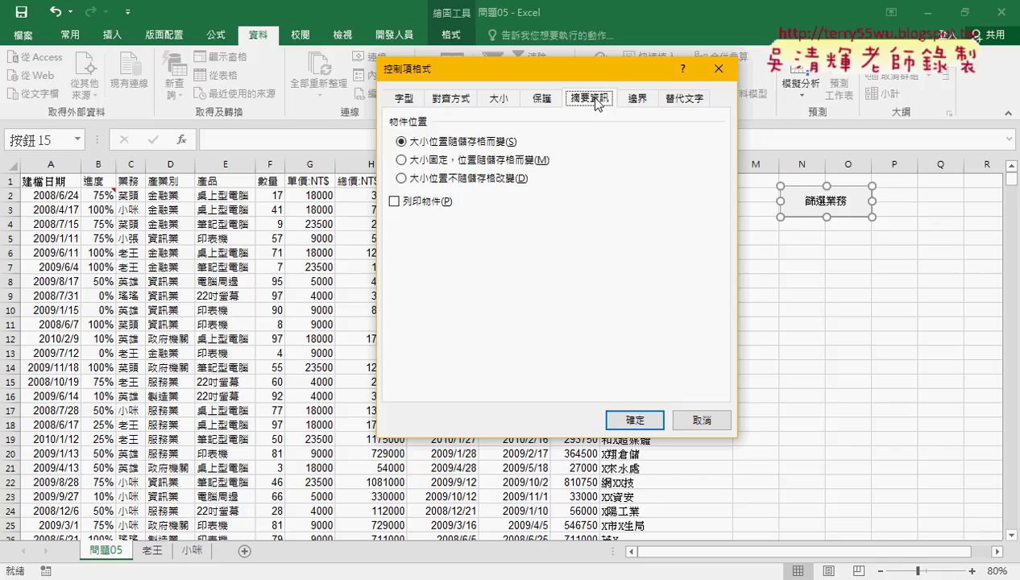
pyautogui.click(469, 179)
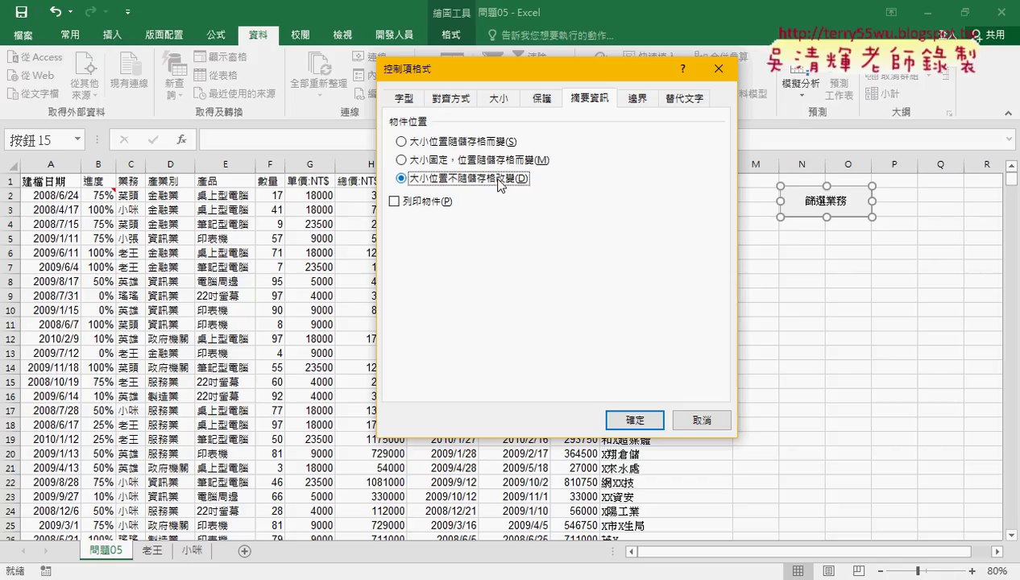
pyautogui.click(636, 420)
pyautogui.click(810, 310)
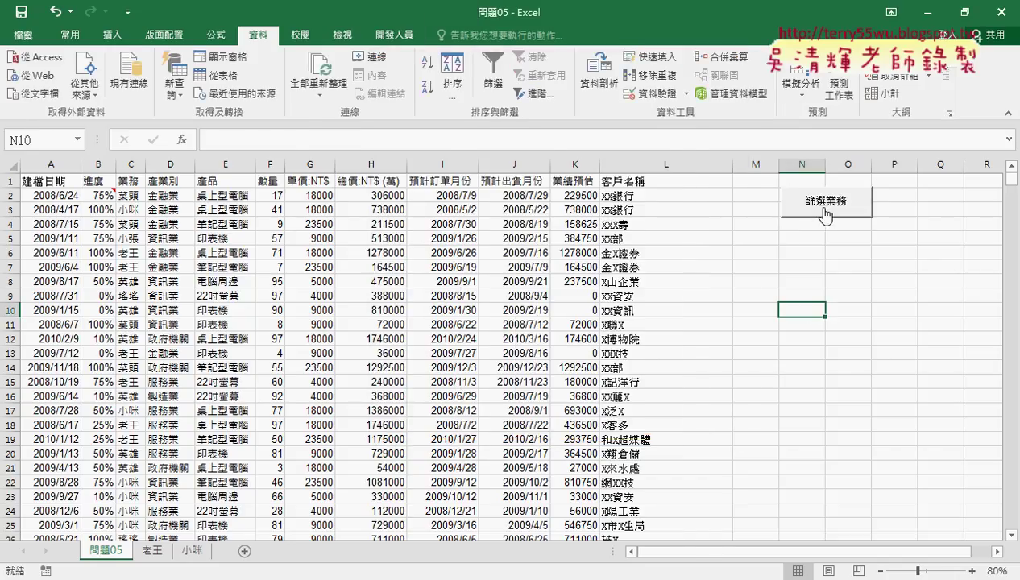
# Run the 篩選業務 button so the macro stops at its breakpoint
pyautogui.click(825, 211)
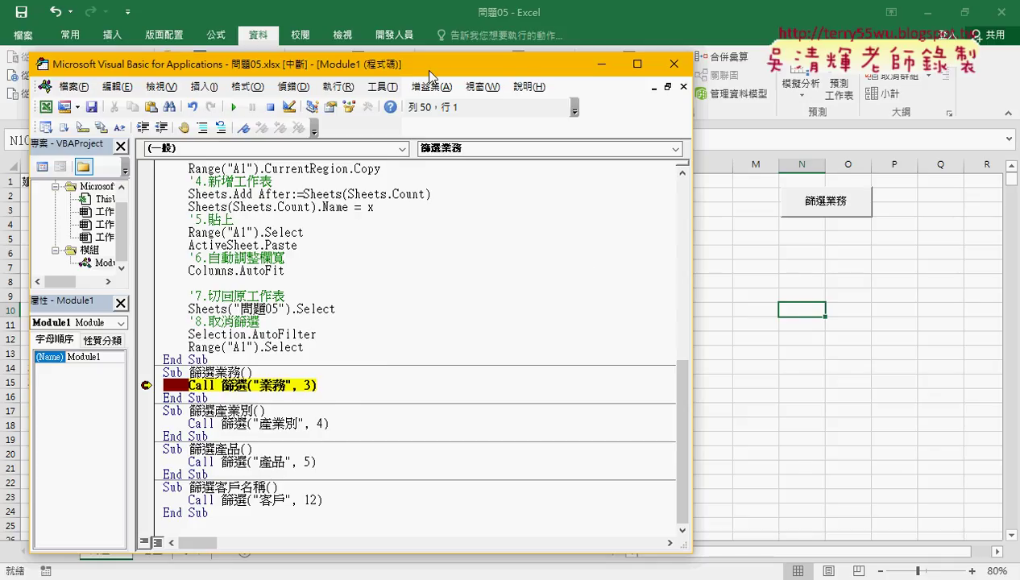
pyautogui.moveTo(429, 75); pyautogui.dragTo(610, 51)
pyautogui.scroll(1, 540, 338)
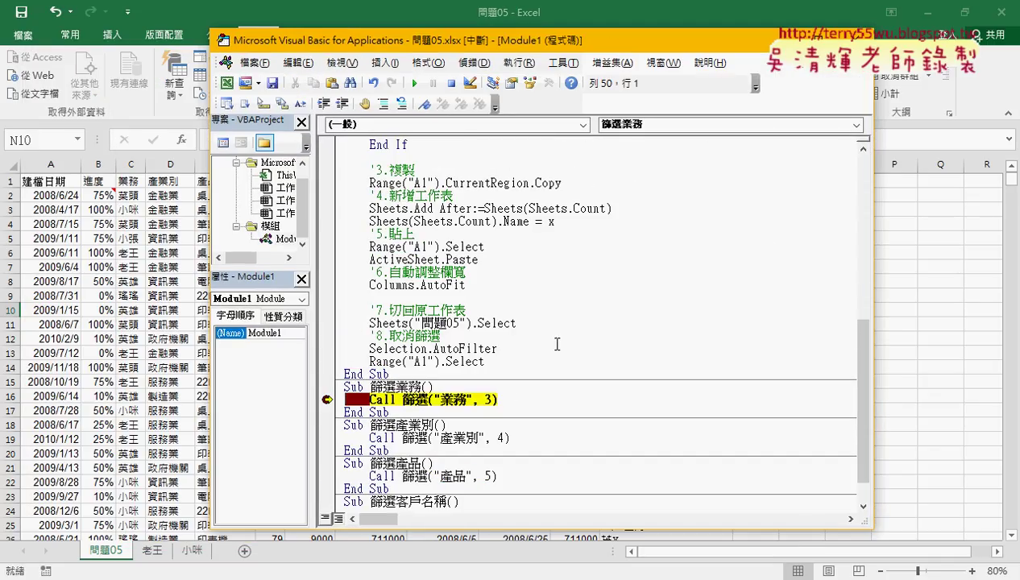
# Step through 篩選 with F8, enter a salesperson's name in the InputBox, and continue with F5
pyautogui.press('F8')
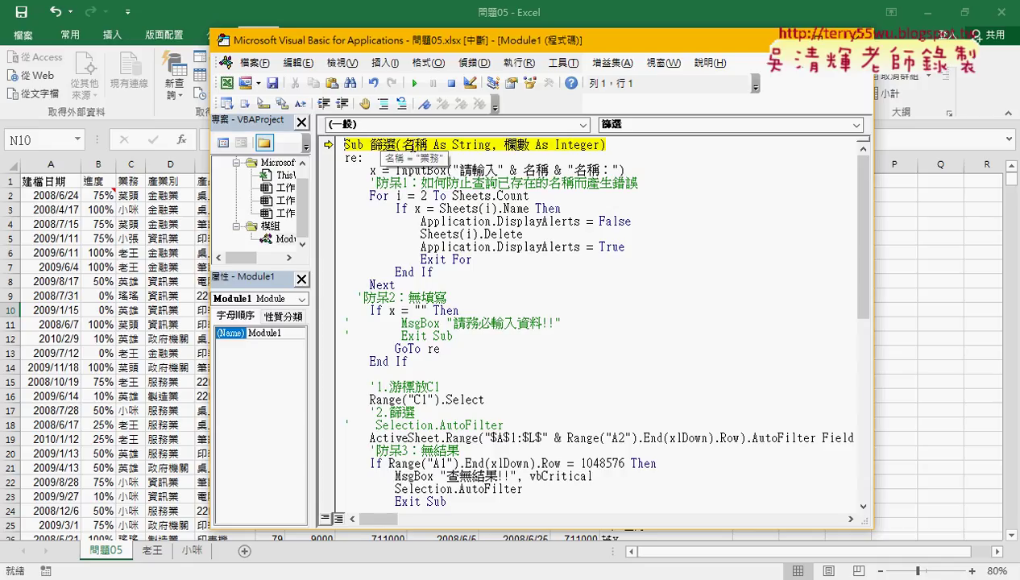
pyautogui.moveTo(516, 146)
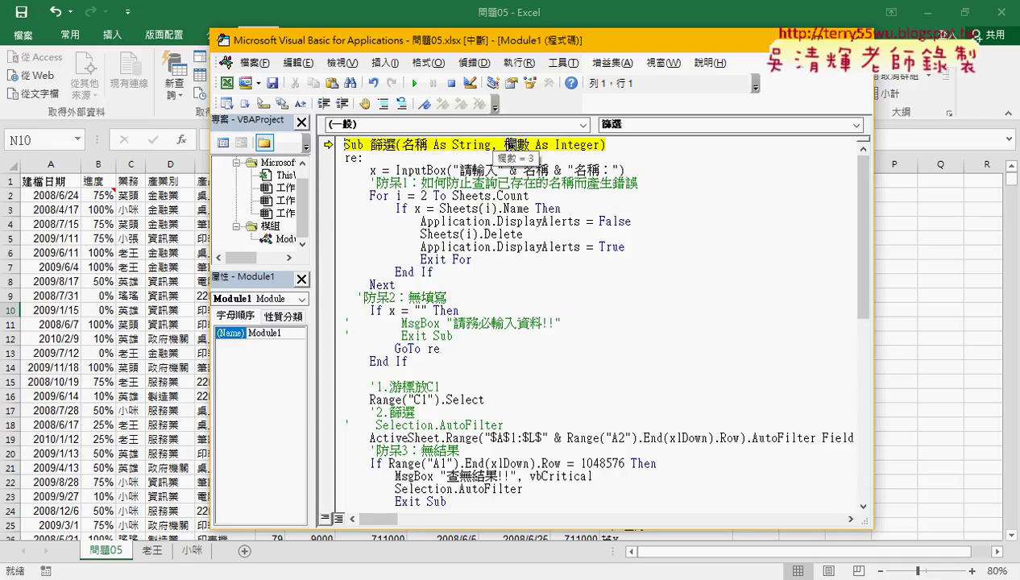
pyautogui.press('F8')
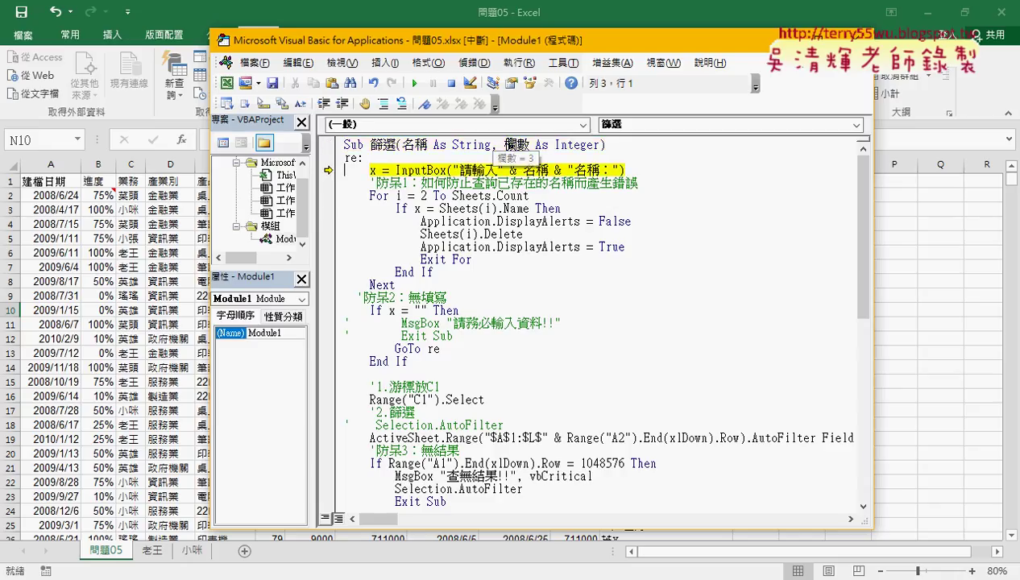
pyautogui.press('F8')
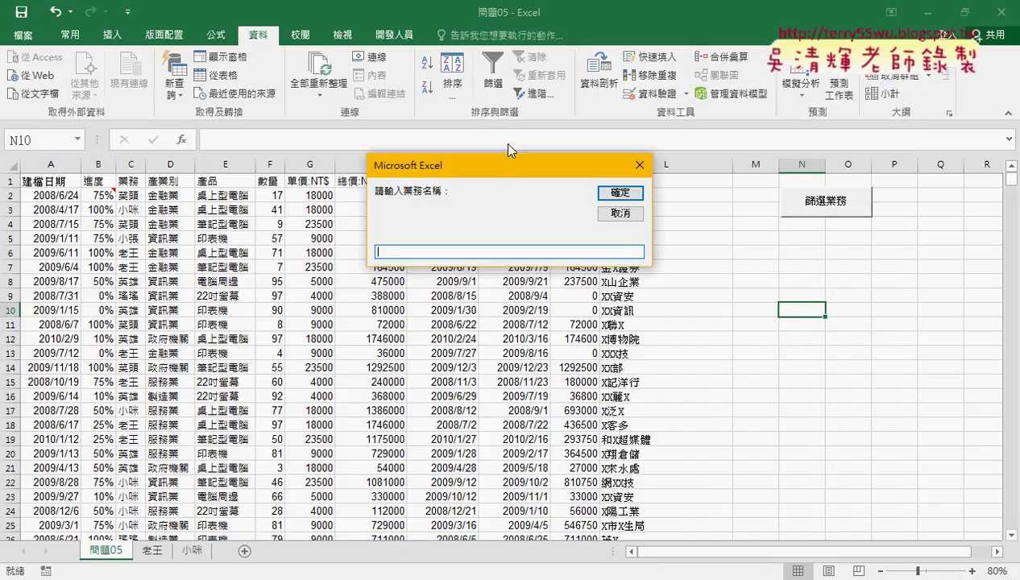
pyautogui.write('ce')
pyautogui.press('BackSpace')
pyautogui.press('BackSpace')
pyautogui.write('小張')
pyautogui.click(620, 193)
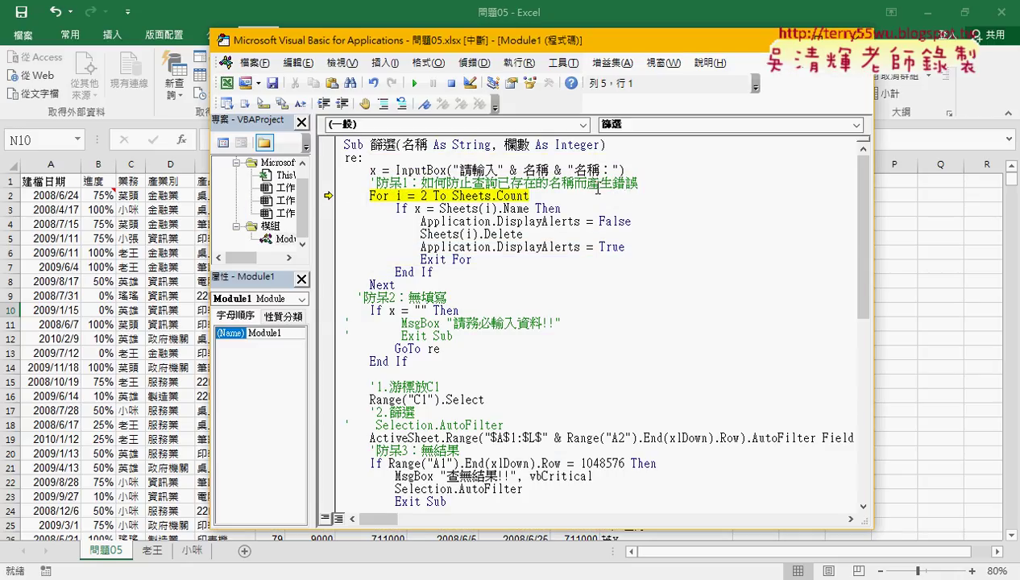
pyautogui.press('F5')
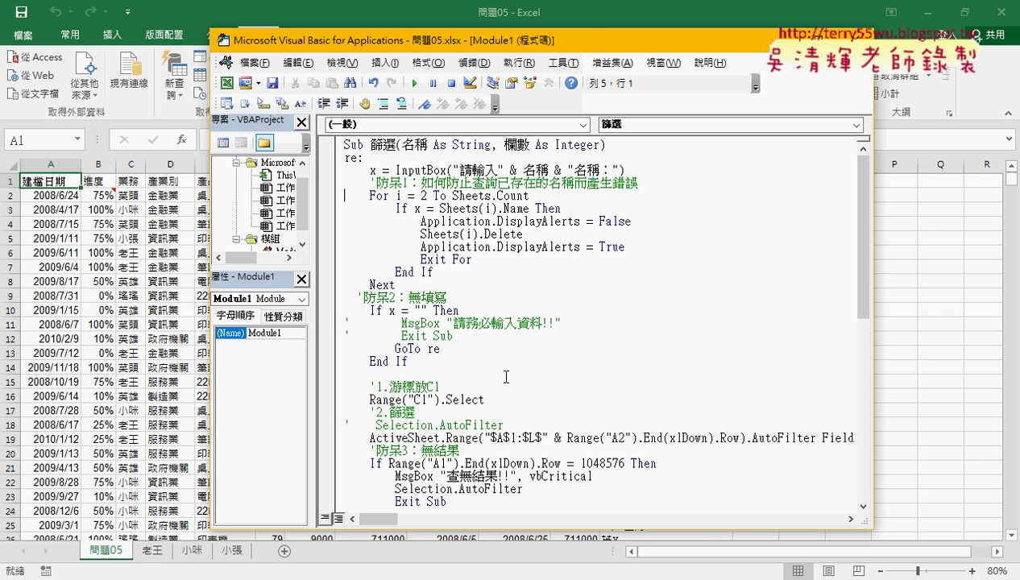
# Paste a copy of the 篩選業務 button directly below the original
pyautogui.click(906, 294)
pyautogui.rightClick(835, 210)
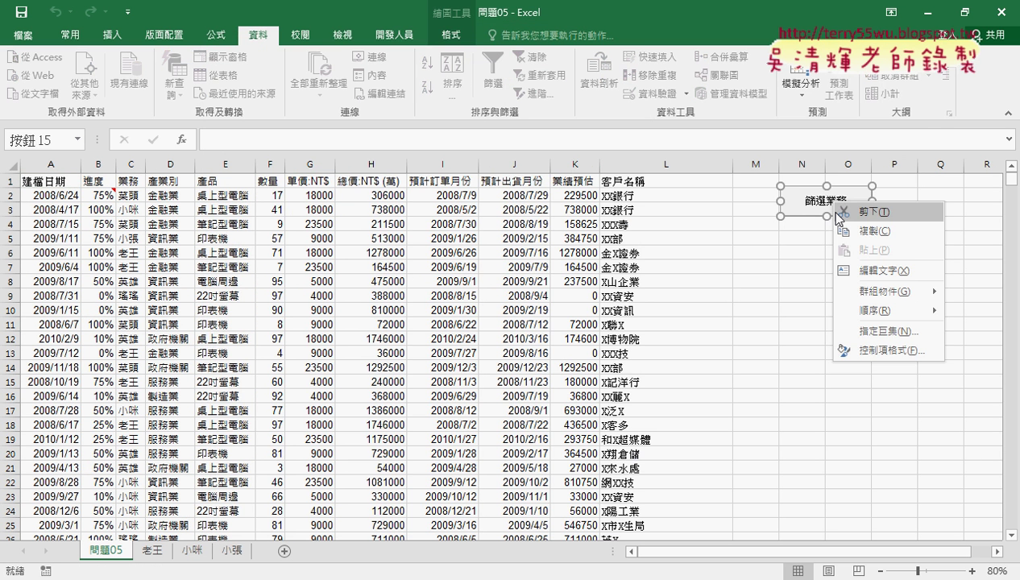
pyautogui.press('Escape')
pyautogui.click(763, 224)
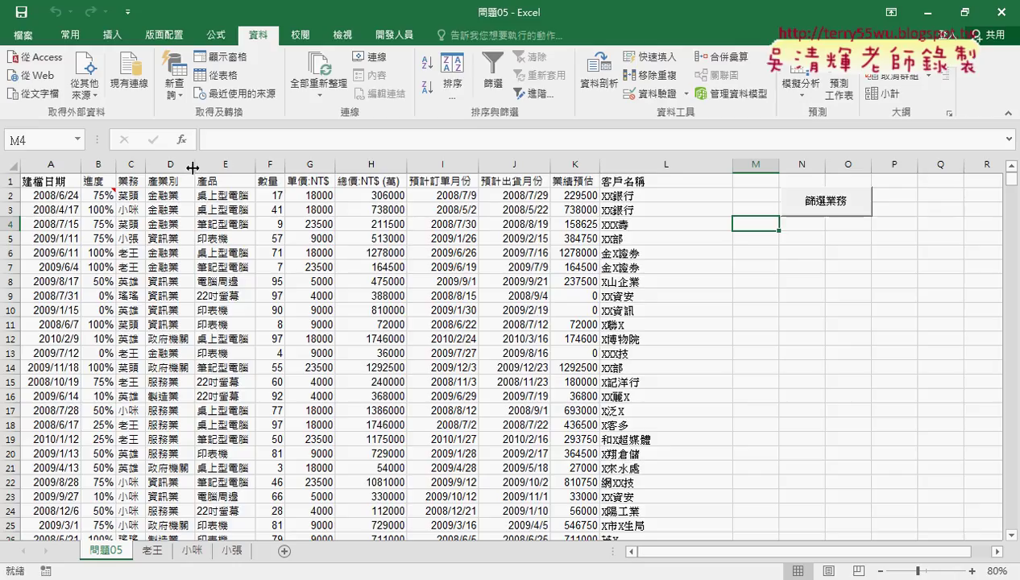
pyautogui.hotkey('ctrl', 'v')
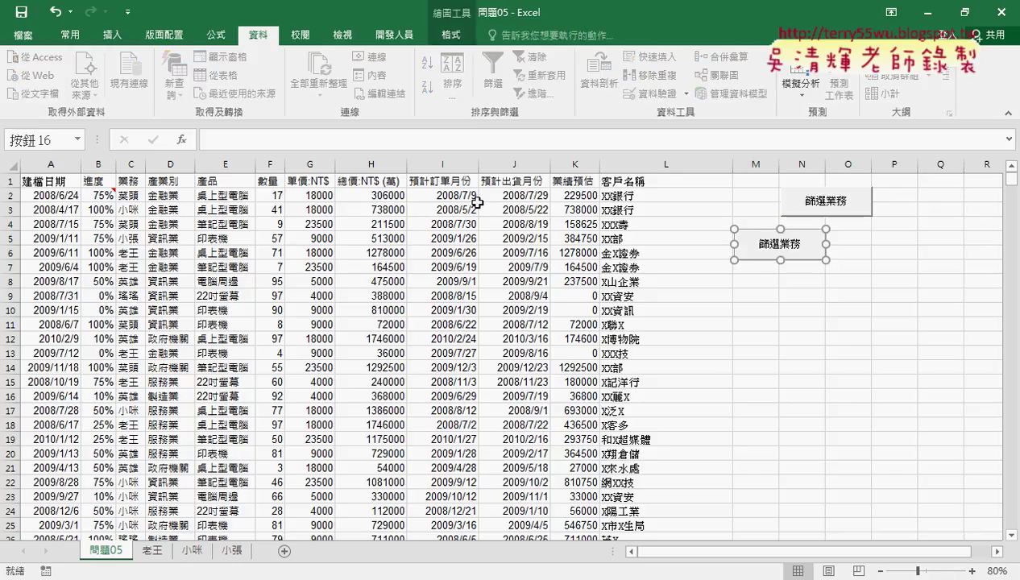
pyautogui.moveTo(801, 236); pyautogui.dragTo(845, 230)
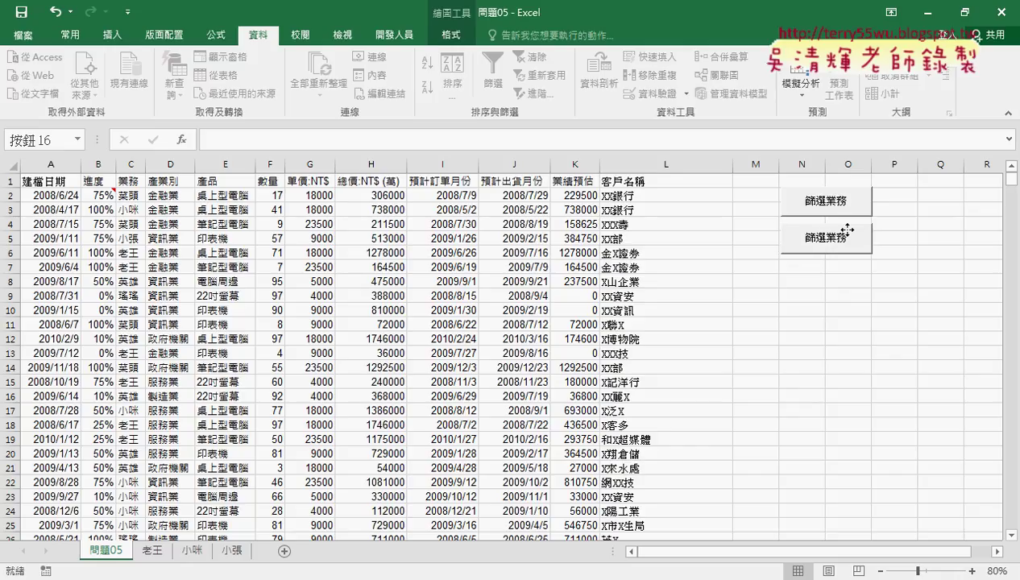
pyautogui.click(846, 230)
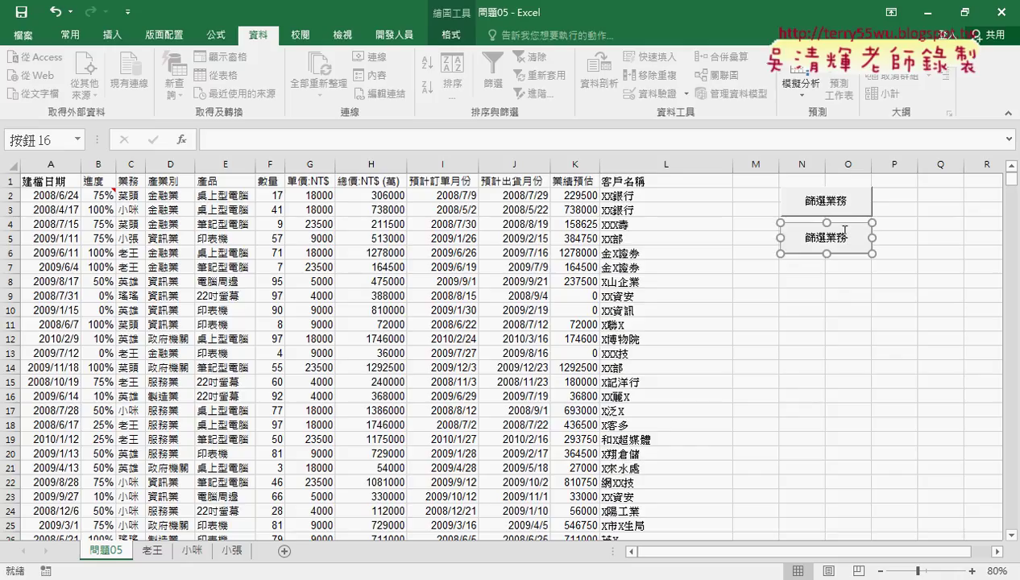
# Assign the 篩選產業別 macro to the copied button
pyautogui.rightClick(850, 230)
pyautogui.click(875, 360)
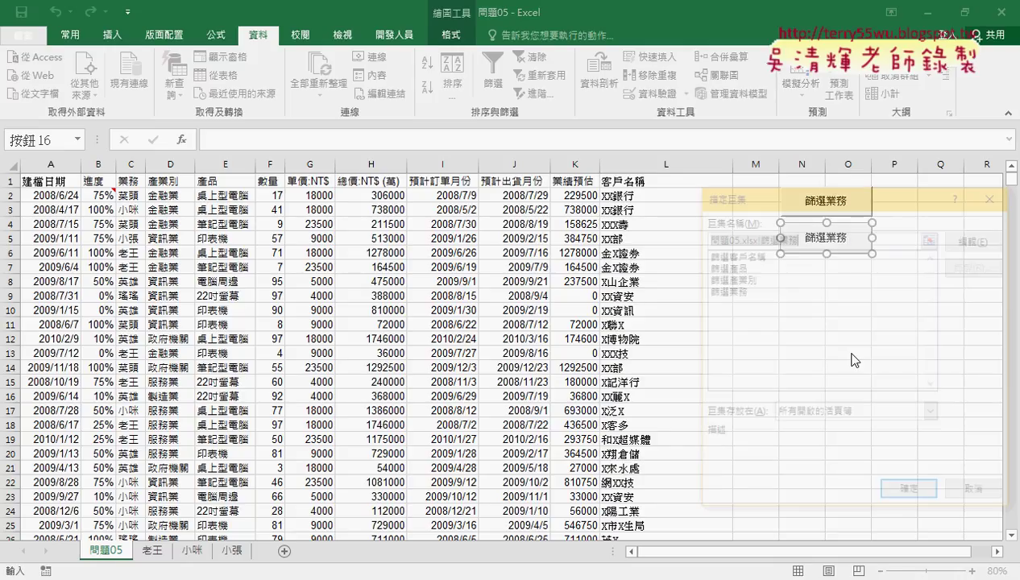
pyautogui.click(729, 278)
pyautogui.moveTo(781, 242); pyautogui.dragTo(701, 238)
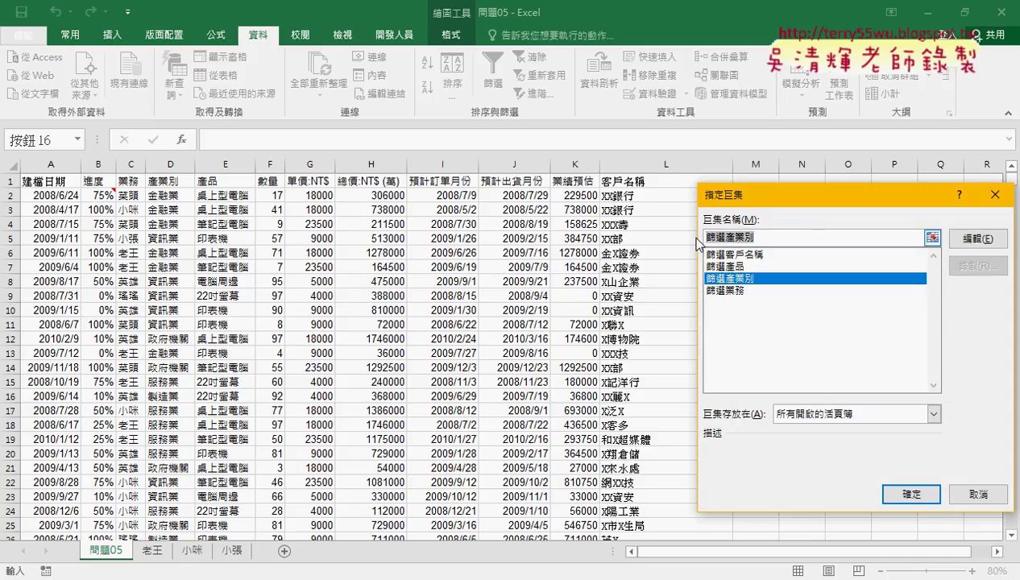
pyautogui.rightClick(713, 237)
pyautogui.click(750, 278)
pyautogui.click(911, 495)
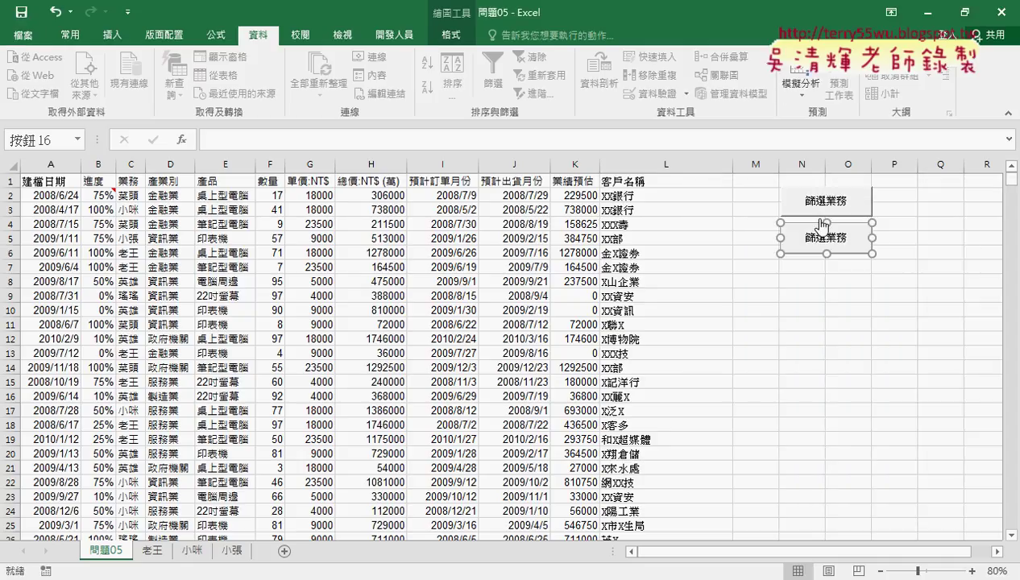
# Change the copied button's caption to 篩選產業別
pyautogui.click(819, 239)
pyautogui.press('BackSpace')
pyautogui.press('BackSpace')
pyautogui.press('Delete')
pyautogui.press('Delete')
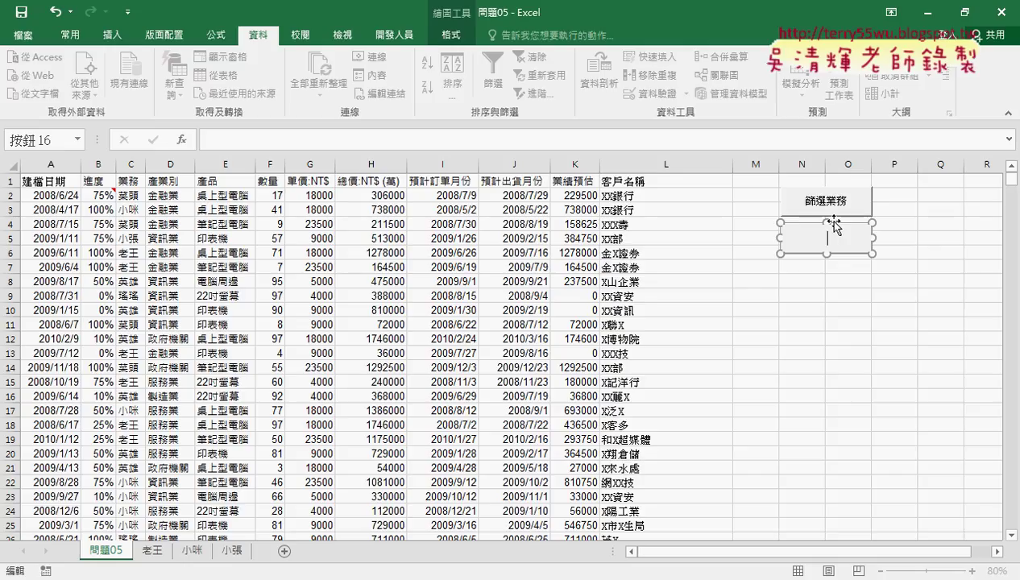
pyautogui.write('篩選產業別')
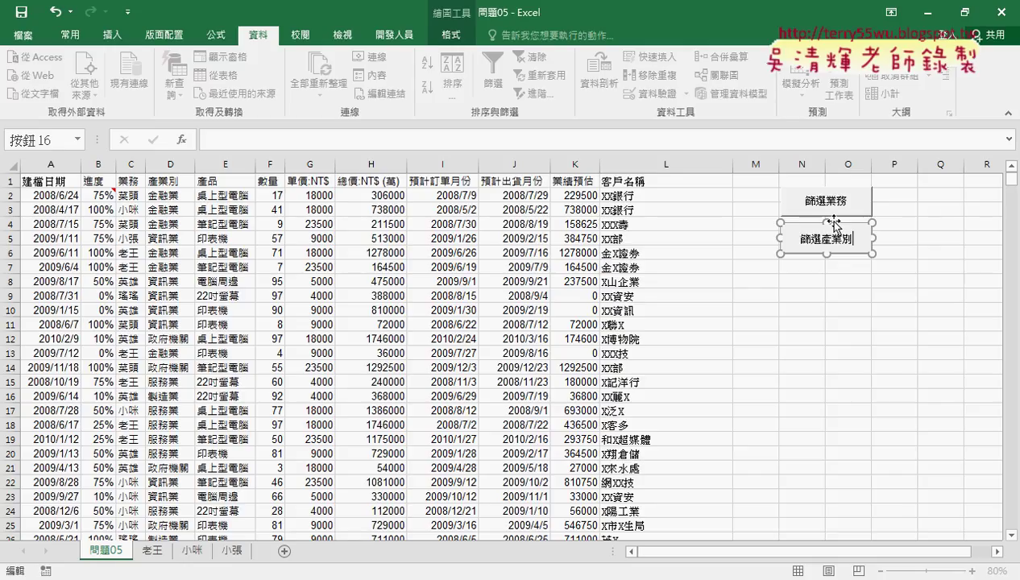
pyautogui.click(859, 352)
# Run the 篩選產業別 button and enter 金融業 as the industry
pyautogui.click(834, 251)
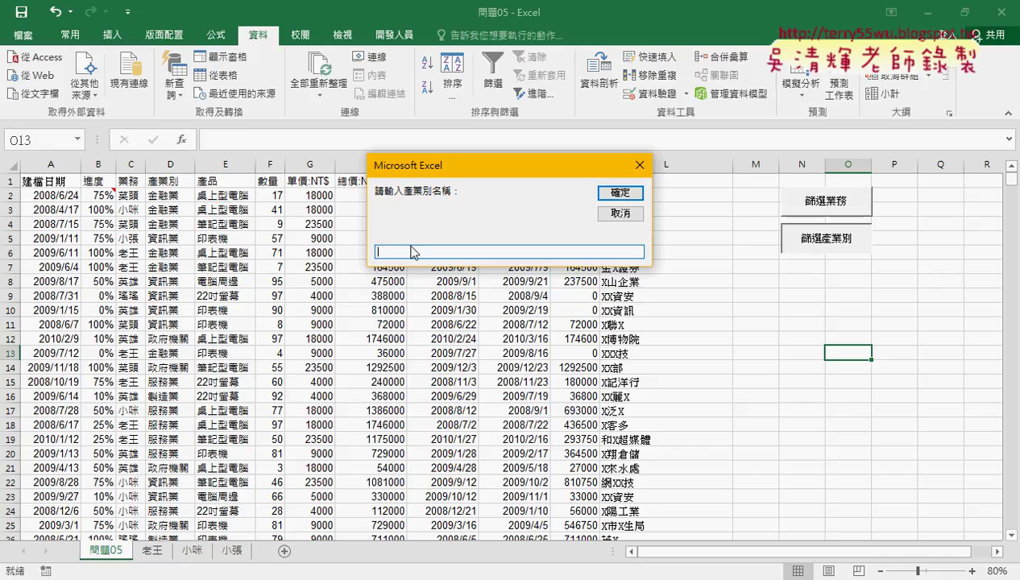
pyautogui.write('金ㄖㄨ')
pyautogui.write('融業')
pyautogui.press('Return')
# Submit 金融業, verify the new sheet's column D shows only 金融業, then return to 問題05
pyautogui.click(628, 198)
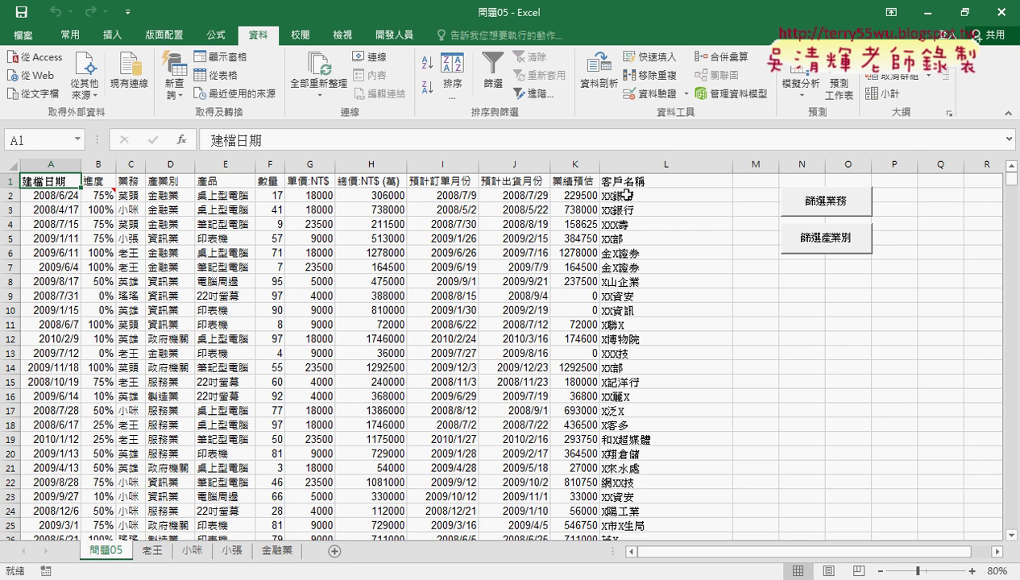
pyautogui.click(278, 550)
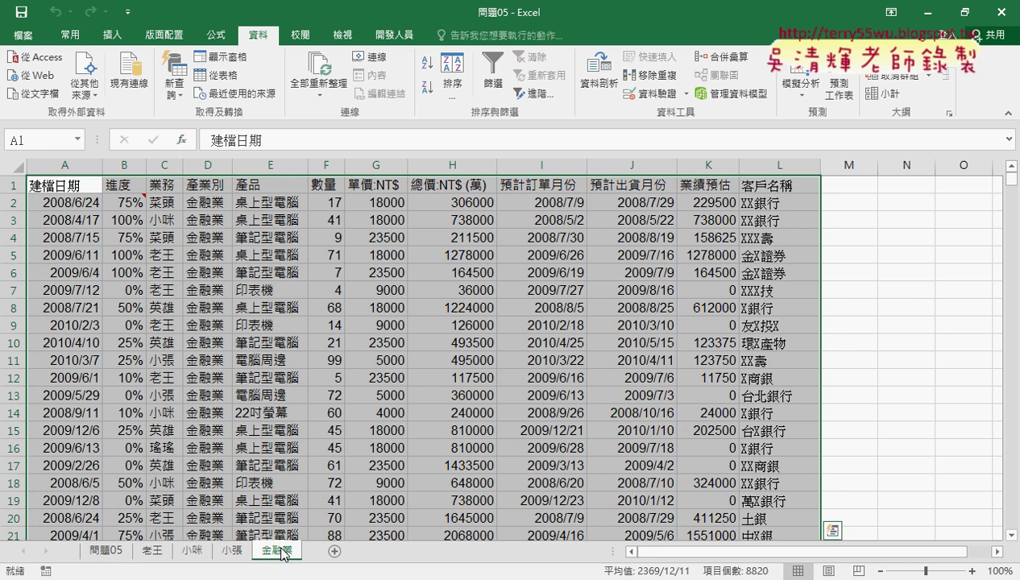
pyautogui.click(205, 164)
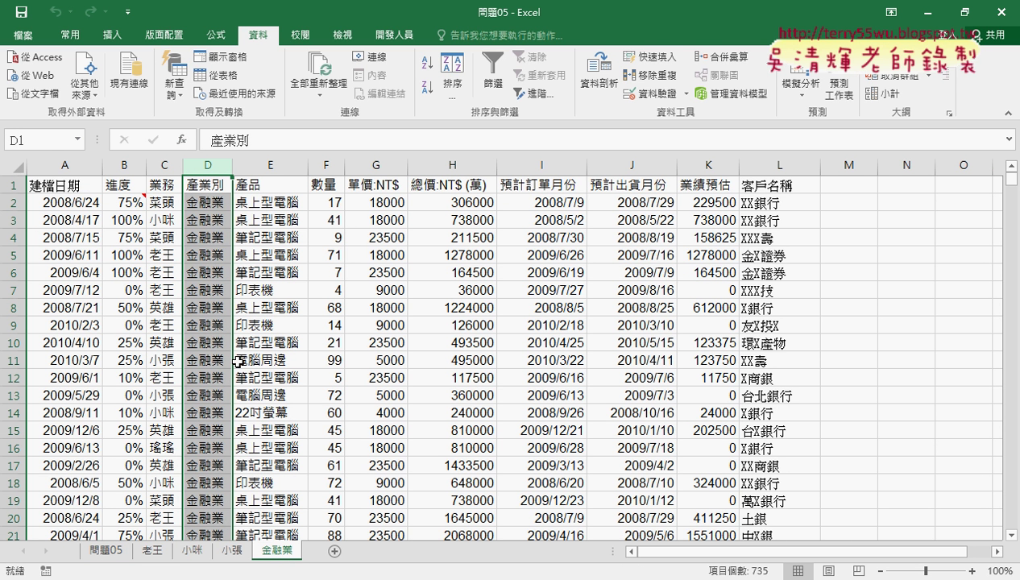
pyautogui.click(107, 552)
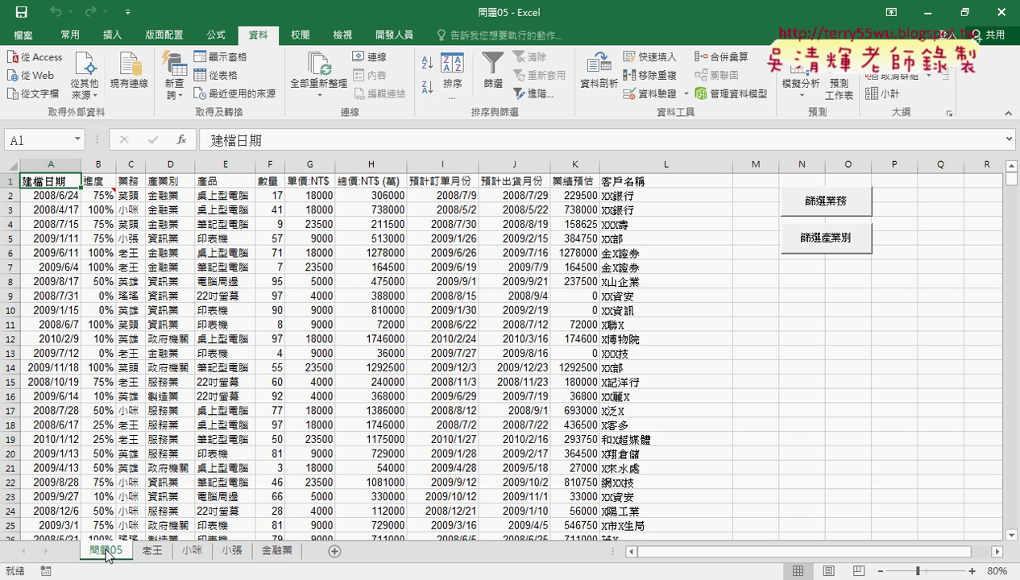
# Paste a copy of the 篩選產業別 button below it in column N
pyautogui.rightClick(819, 240)
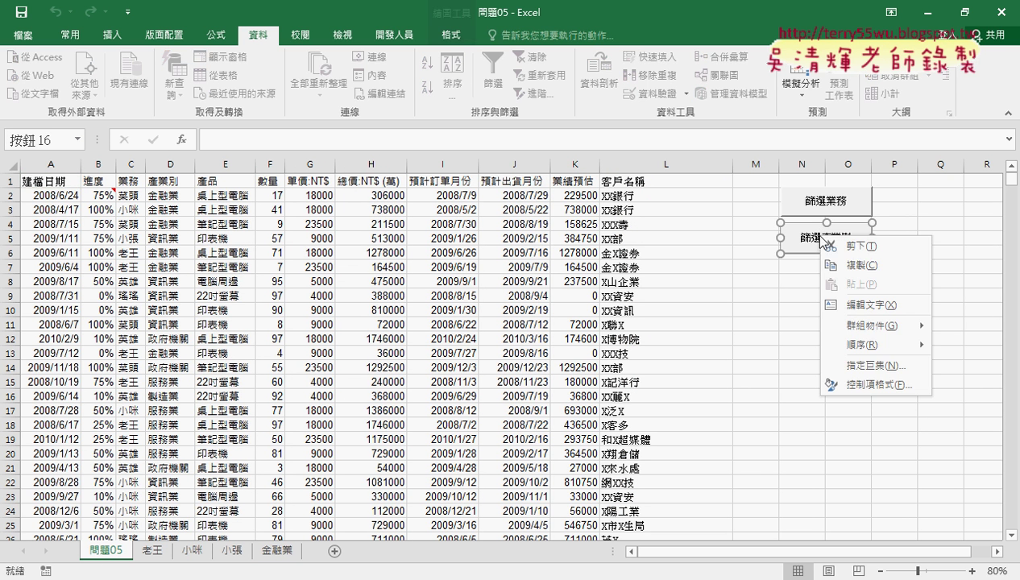
pyautogui.click(775, 268)
pyautogui.click(761, 267)
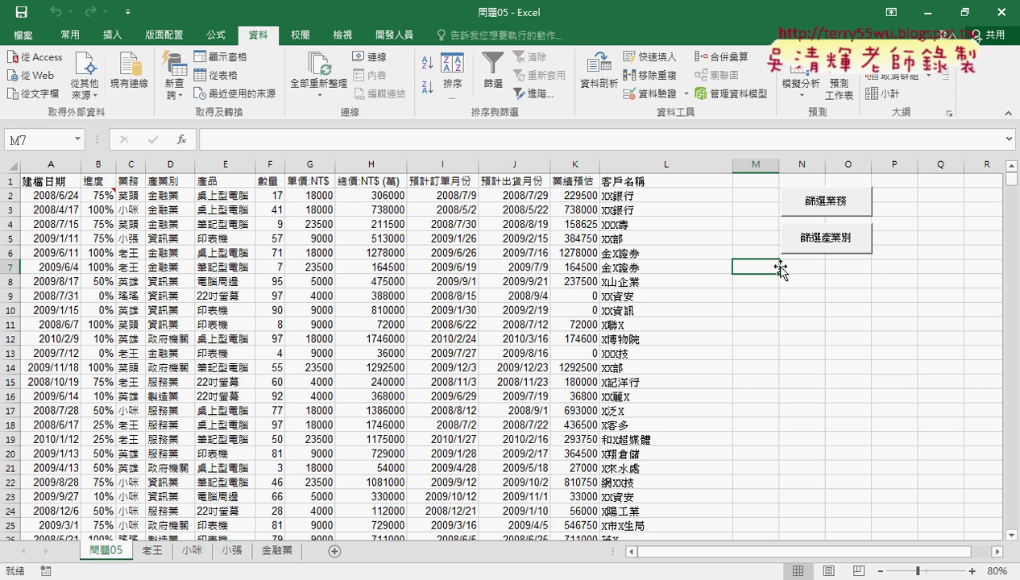
pyautogui.hotkey('ctrl', 'v')
pyautogui.moveTo(807, 274); pyautogui.dragTo(853, 269)
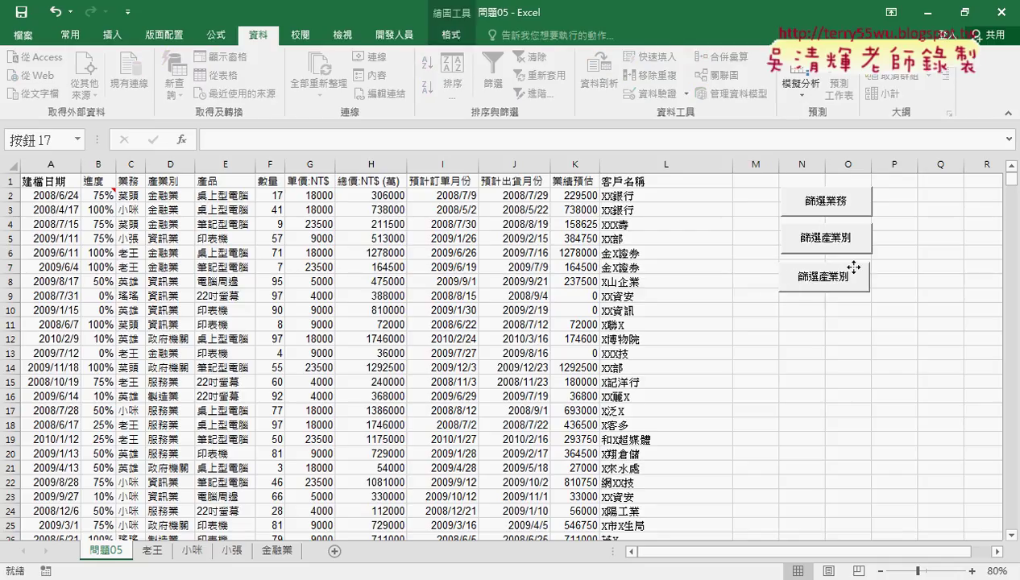
# Assign the 篩選產品 macro to the new button
pyautogui.rightClick(851, 272)
pyautogui.click(877, 398)
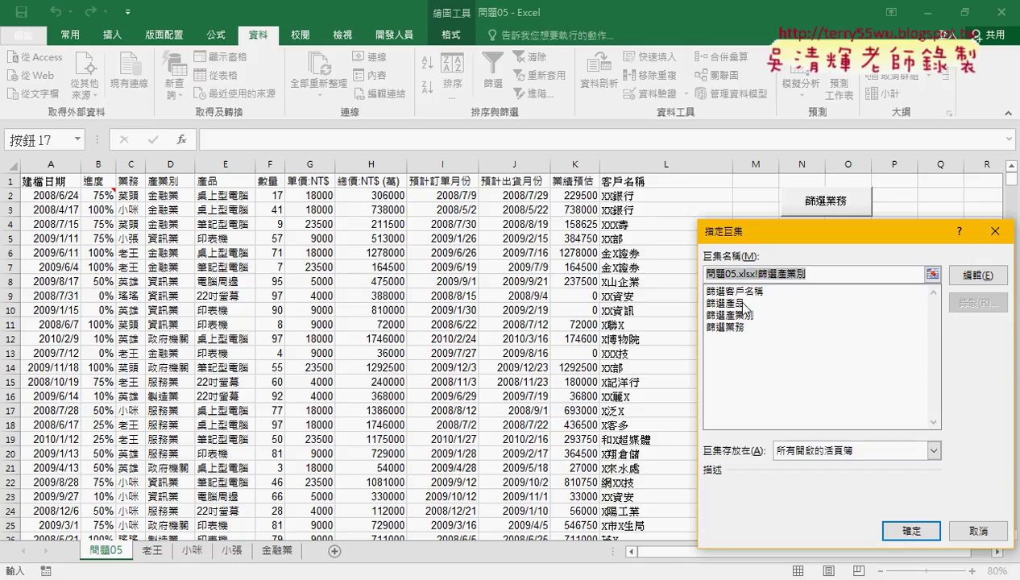
pyautogui.click(746, 304)
pyautogui.click(912, 531)
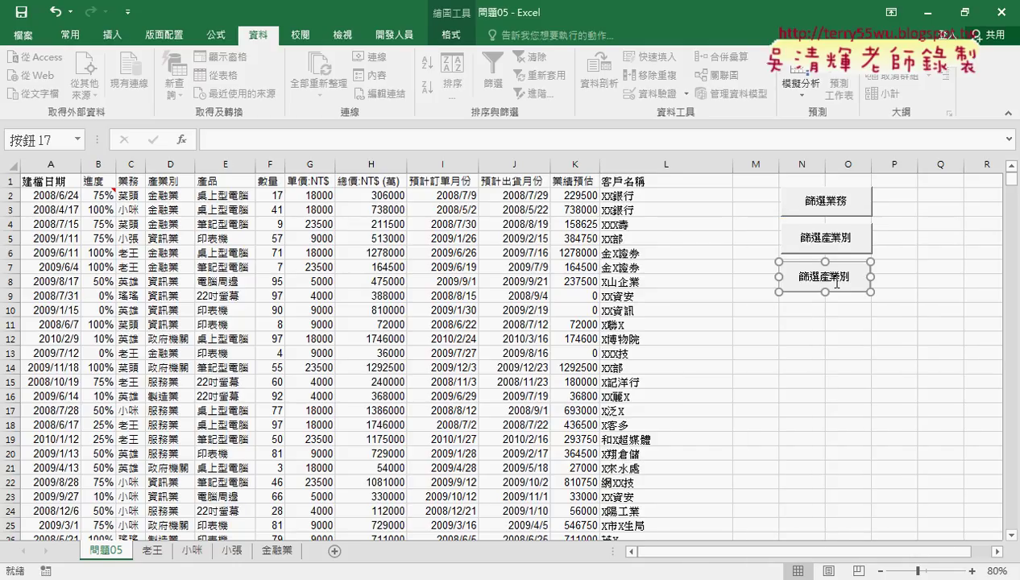
# Rename the new button's caption to 篩選產品
pyautogui.click(837, 283)
pyautogui.press('BackSpace')
pyautogui.press('BackSpace')
pyautogui.press('BackSpace')
pyautogui.press('BackSpace')
pyautogui.press('BackSpace')
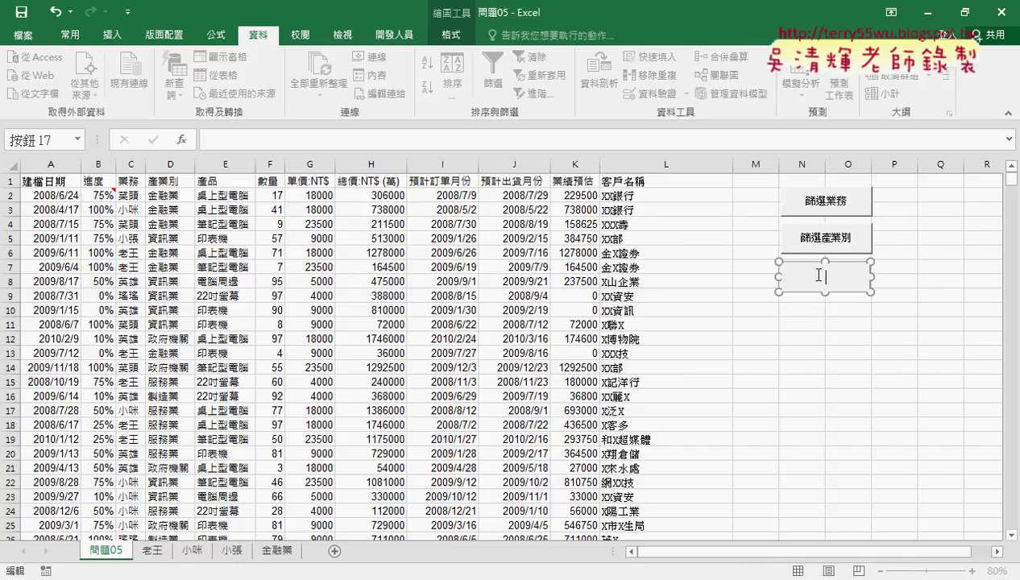
pyautogui.write('篩選產品')
pyautogui.click(842, 381)
# Run the 篩選產品 button and submit 印表機 as the product
pyautogui.click(830, 276)
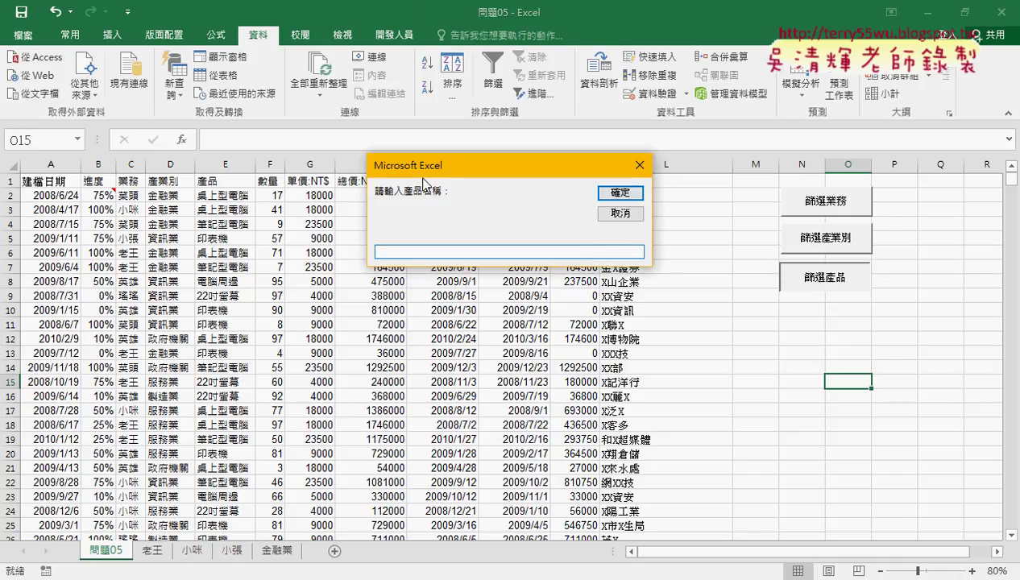
pyautogui.moveTo(388, 165); pyautogui.dragTo(403, 175)
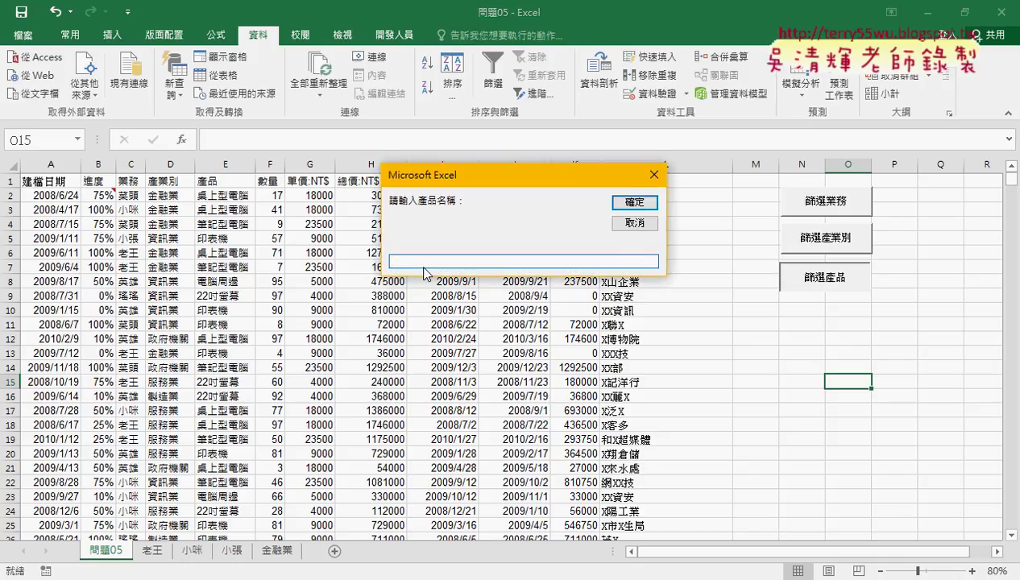
pyautogui.write('印')
pyautogui.write('表機')
pyautogui.click(636, 203)
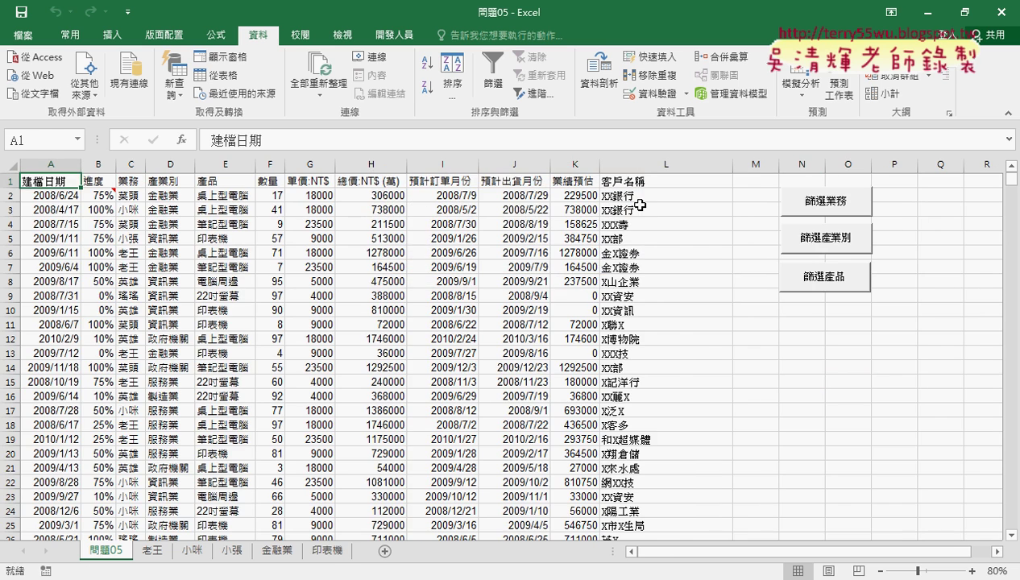
# View the 印表機 sheet, then open the Visual Basic editor from the 開發人員 tab
pyautogui.click(337, 554)
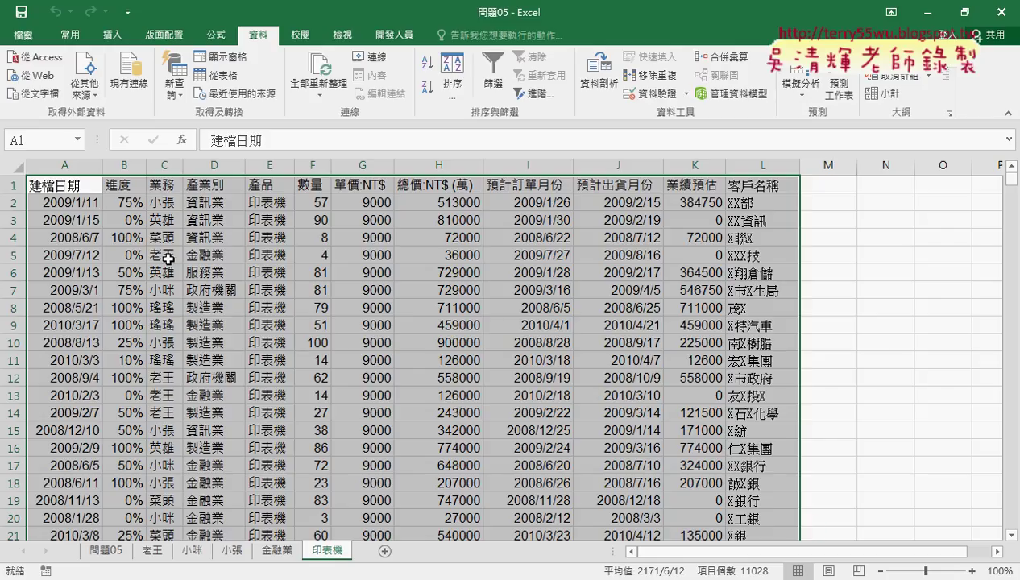
pyautogui.click(392, 35)
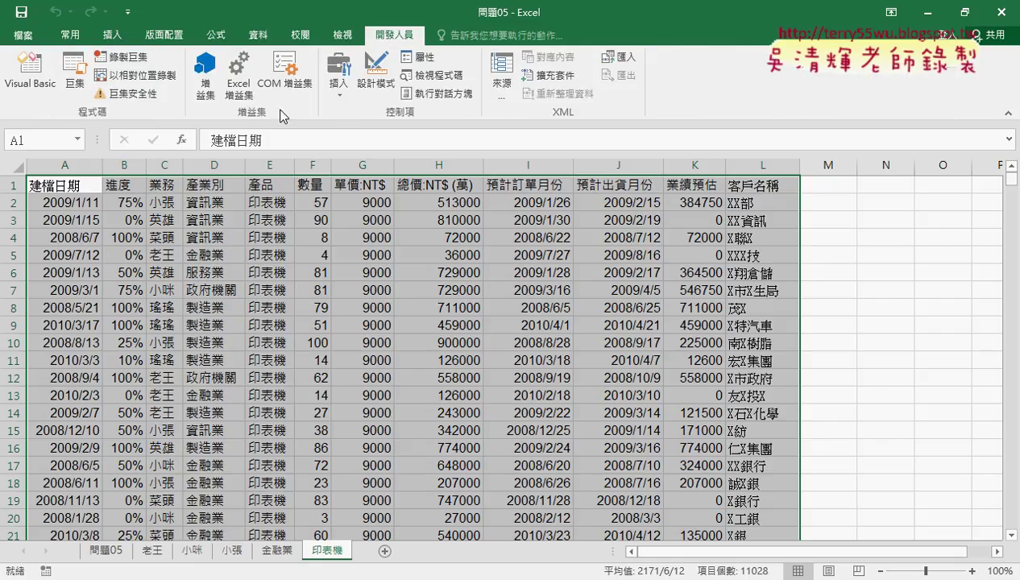
pyautogui.click(24, 90)
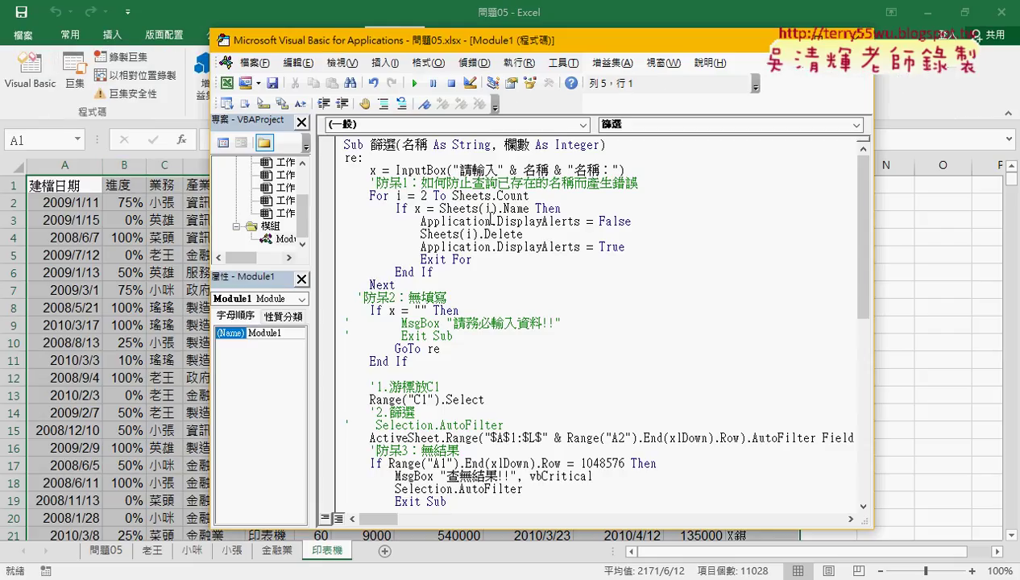
pyautogui.click(335, 150)
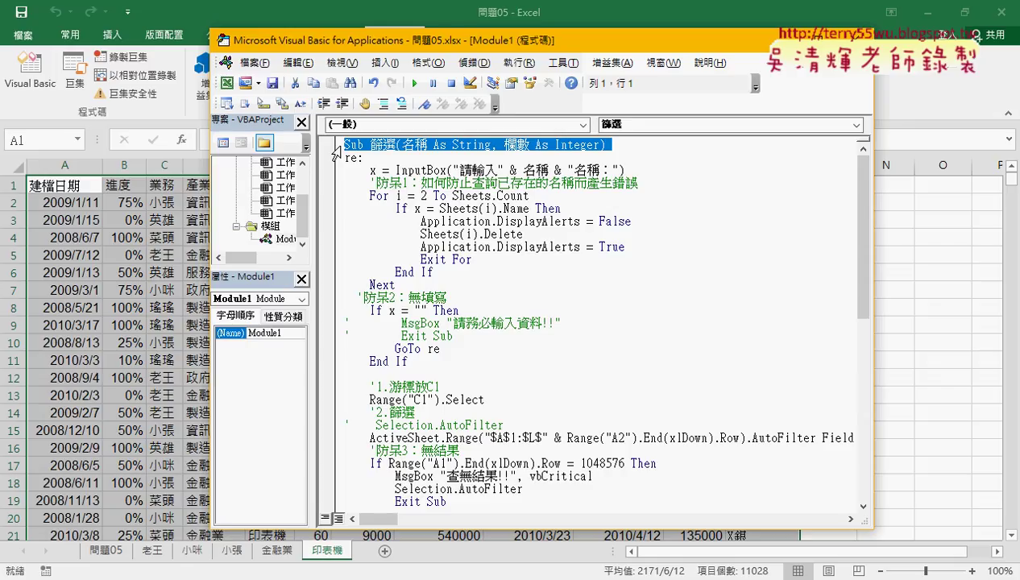
pyautogui.click(398, 146)
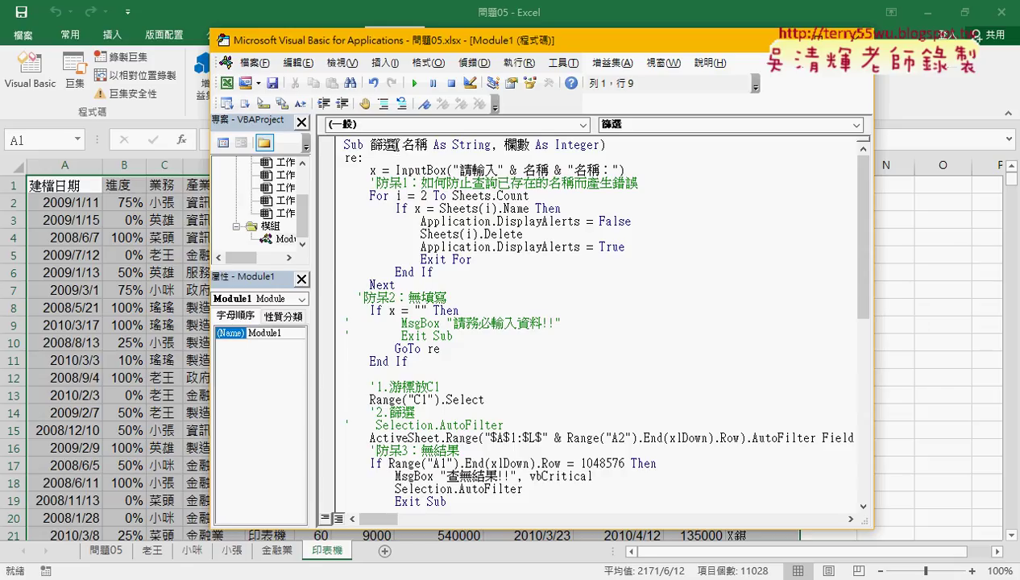
pyautogui.moveTo(402, 145); pyautogui.dragTo(600, 145)
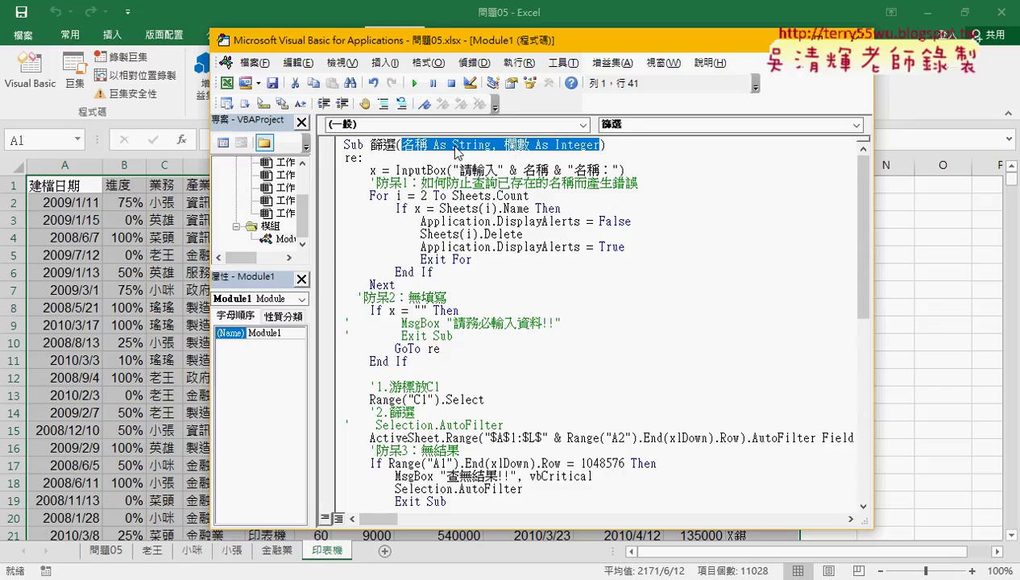
pyautogui.doubleClick(414, 145)
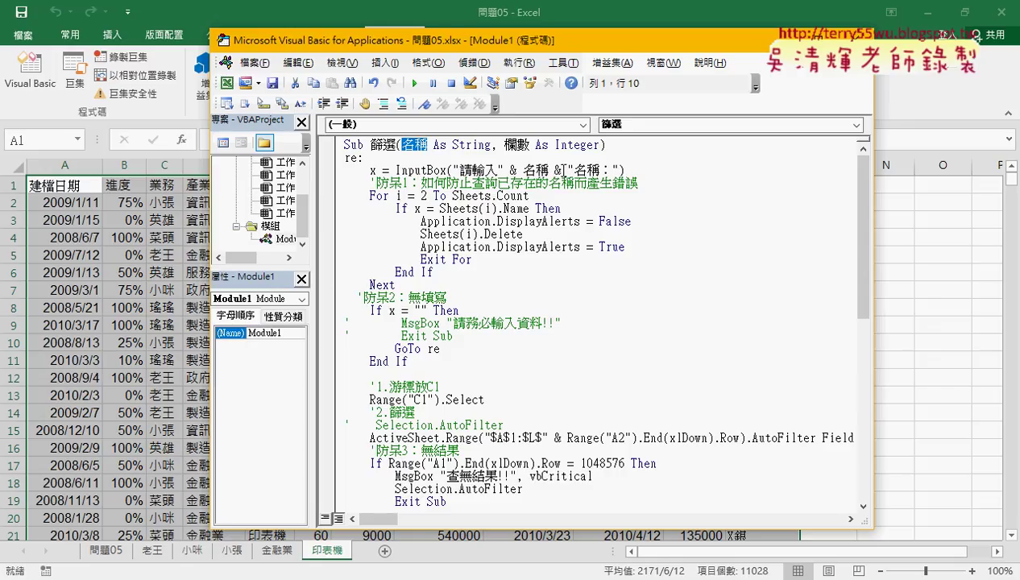
pyautogui.moveTo(574, 170); pyautogui.dragTo(497, 170)
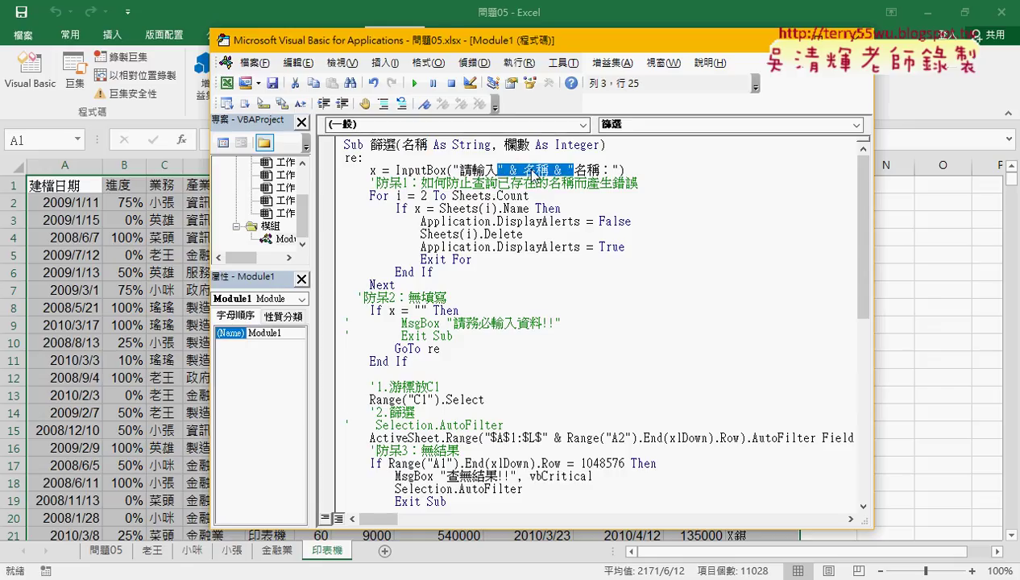
pyautogui.scroll(-1, 590, 250)
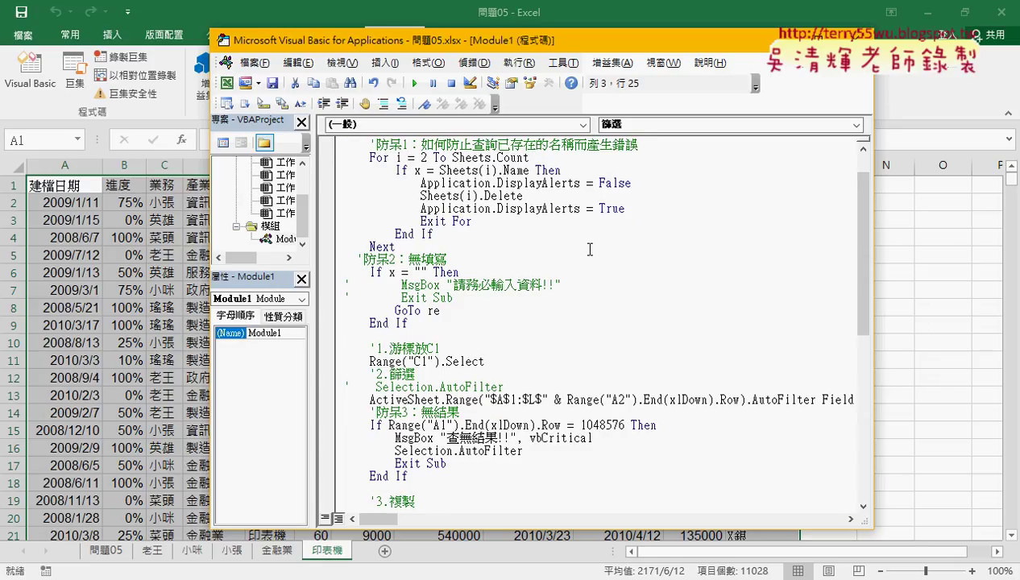
pyautogui.scroll(-1, 590, 250)
pyautogui.moveTo(389, 522); pyautogui.dragTo(403, 522)
pyautogui.moveTo(701, 361); pyautogui.dragTo(628, 362)
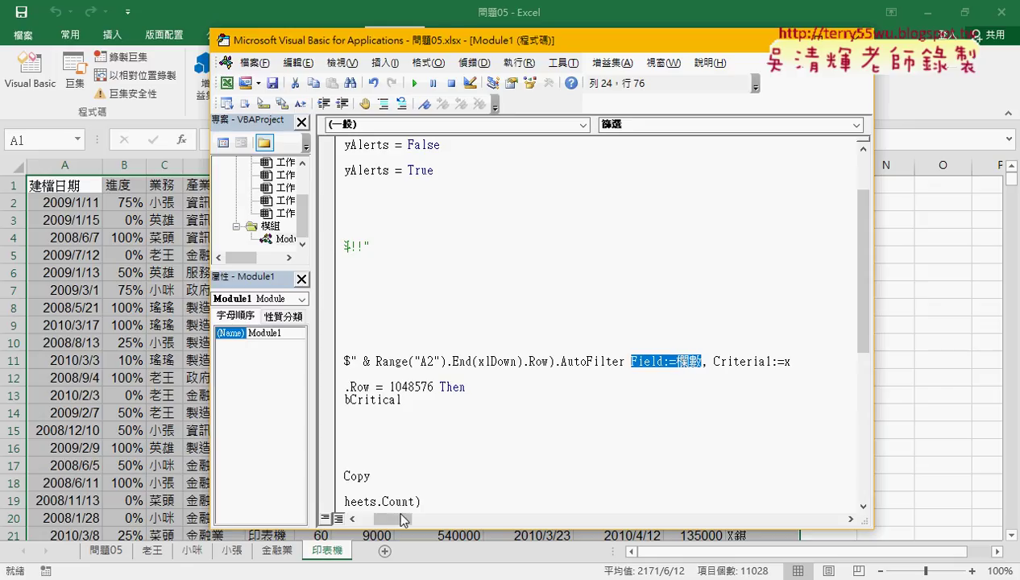
pyautogui.moveTo(400, 518); pyautogui.dragTo(382, 518)
pyautogui.scroll(2, 401, 439)
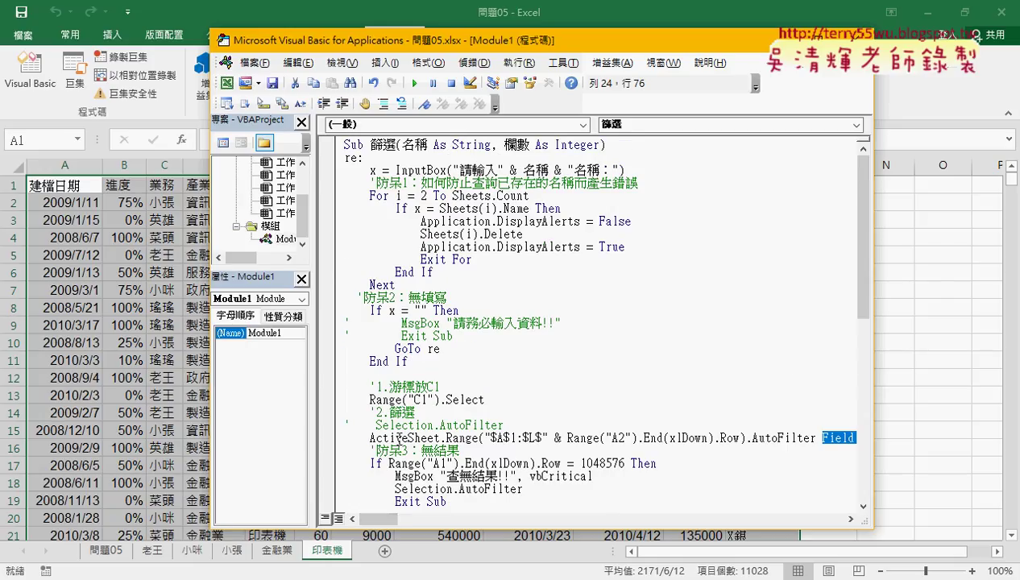